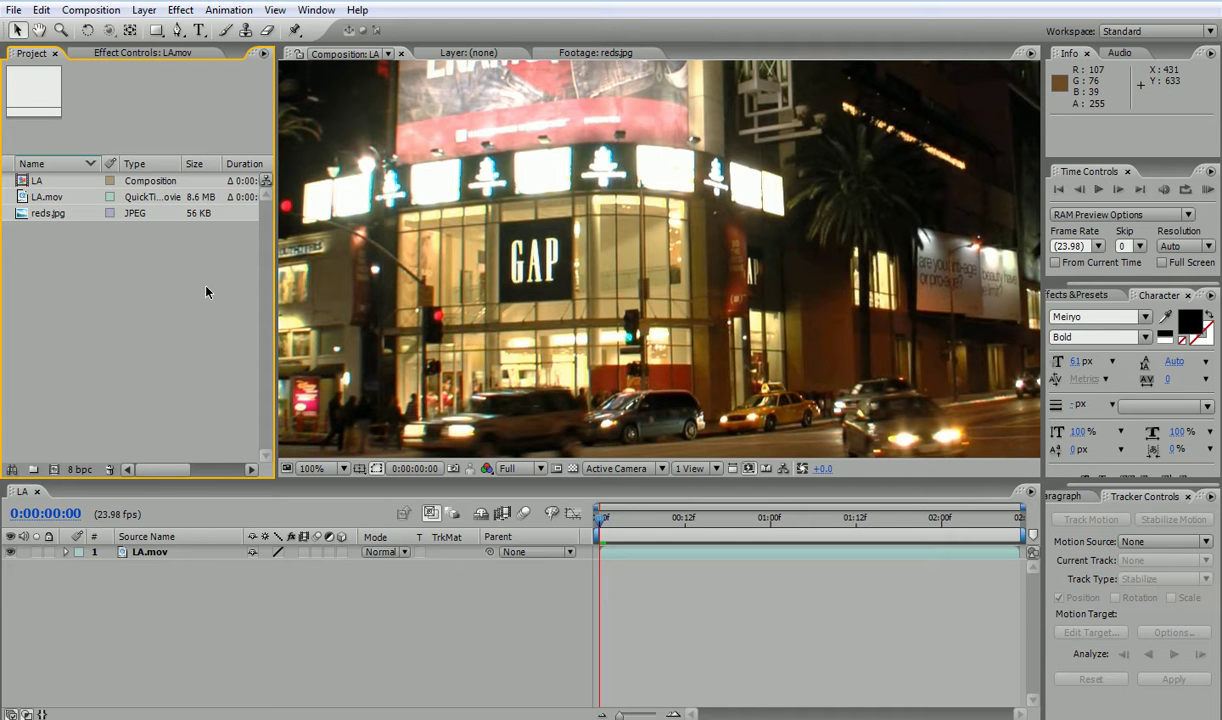
Step: Zoom the viewer out to 50% and recentre the LA.mov footage frame
click(362, 218)
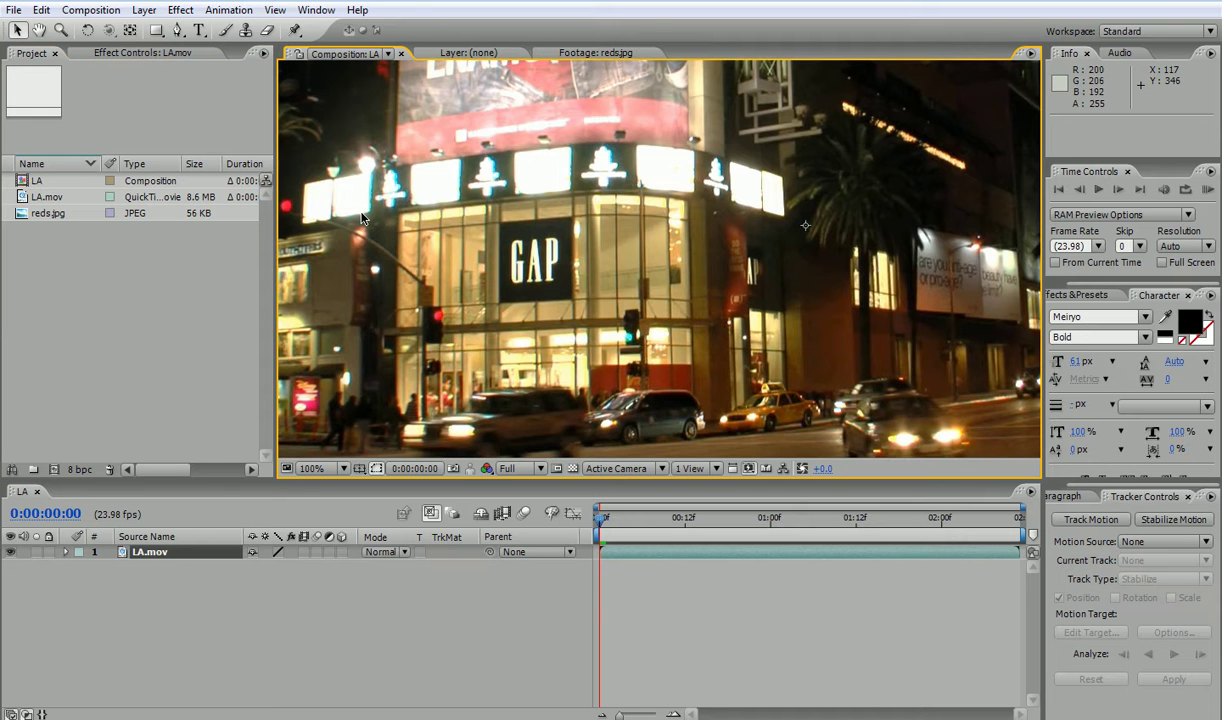
key(comma)
click(358, 218)
key(h)
drag(380, 238, 329, 269)
key(v)
Step: Preview the full shaky night footage, then select the LA composition in the Project panel
key(space)
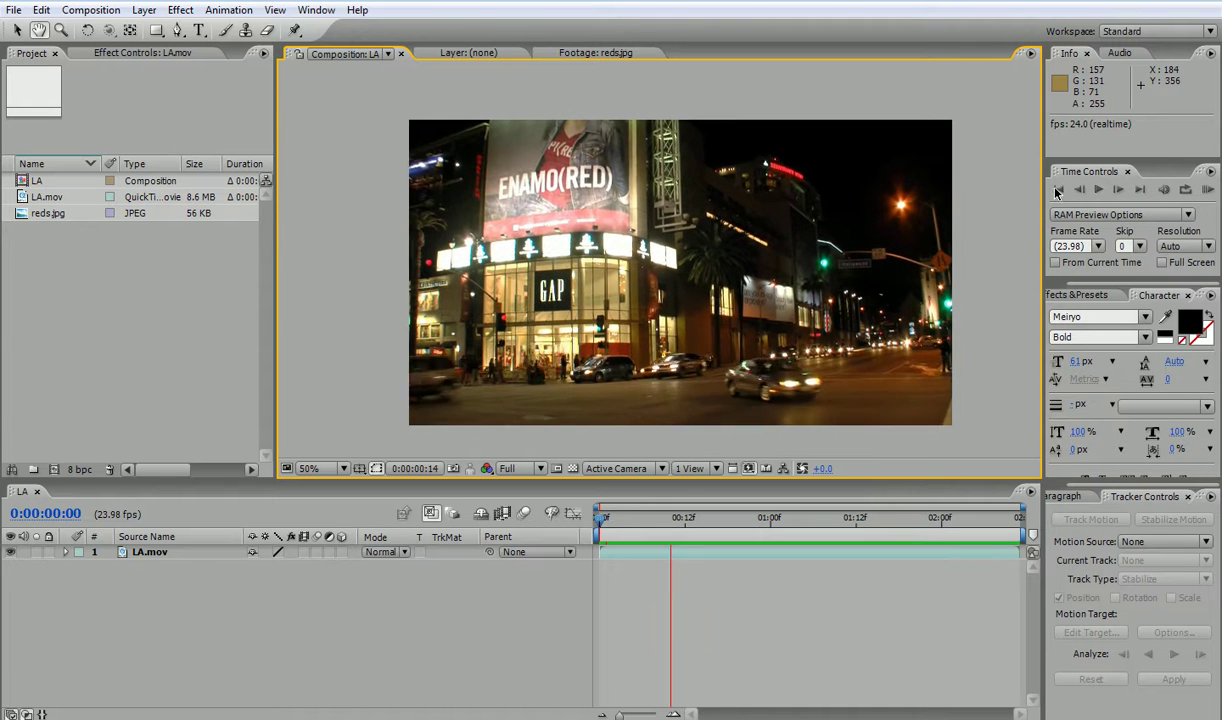
key(v)
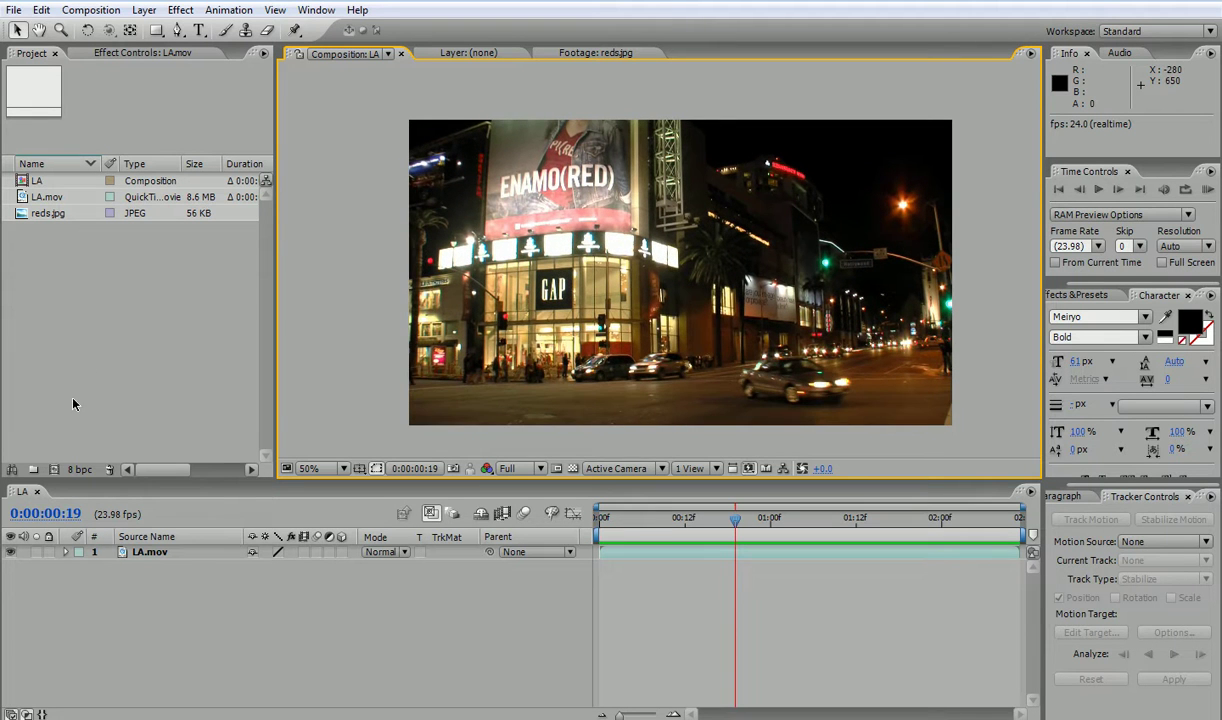
click(45, 184)
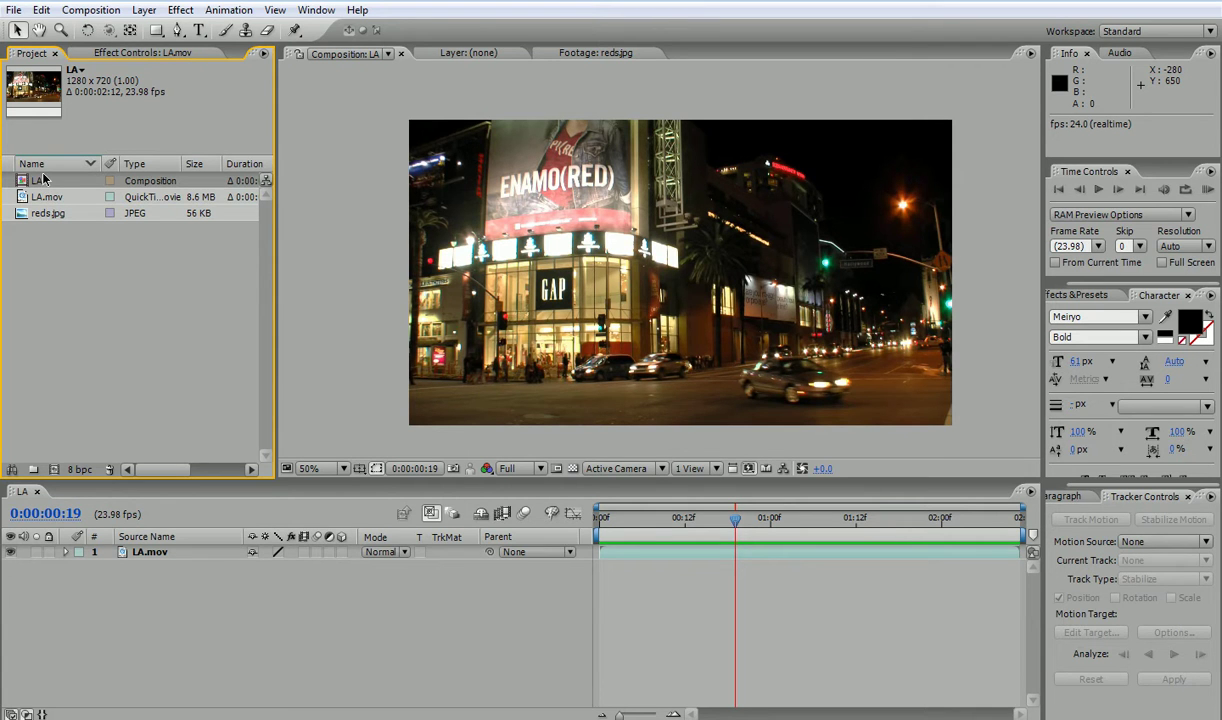
Step: Delete the old LA comp and build a fresh 1280×720, 23.98 fps comp from LA.mov
key(Delete)
click(717, 413)
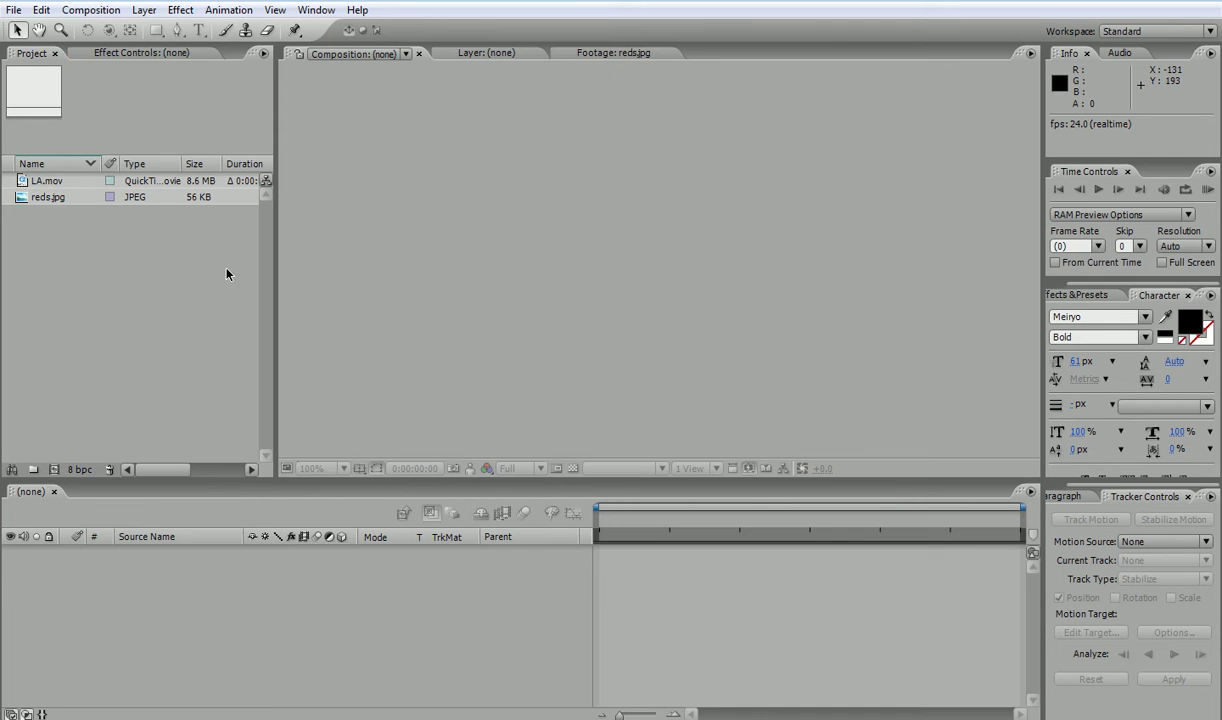
drag(40, 177, 55, 469)
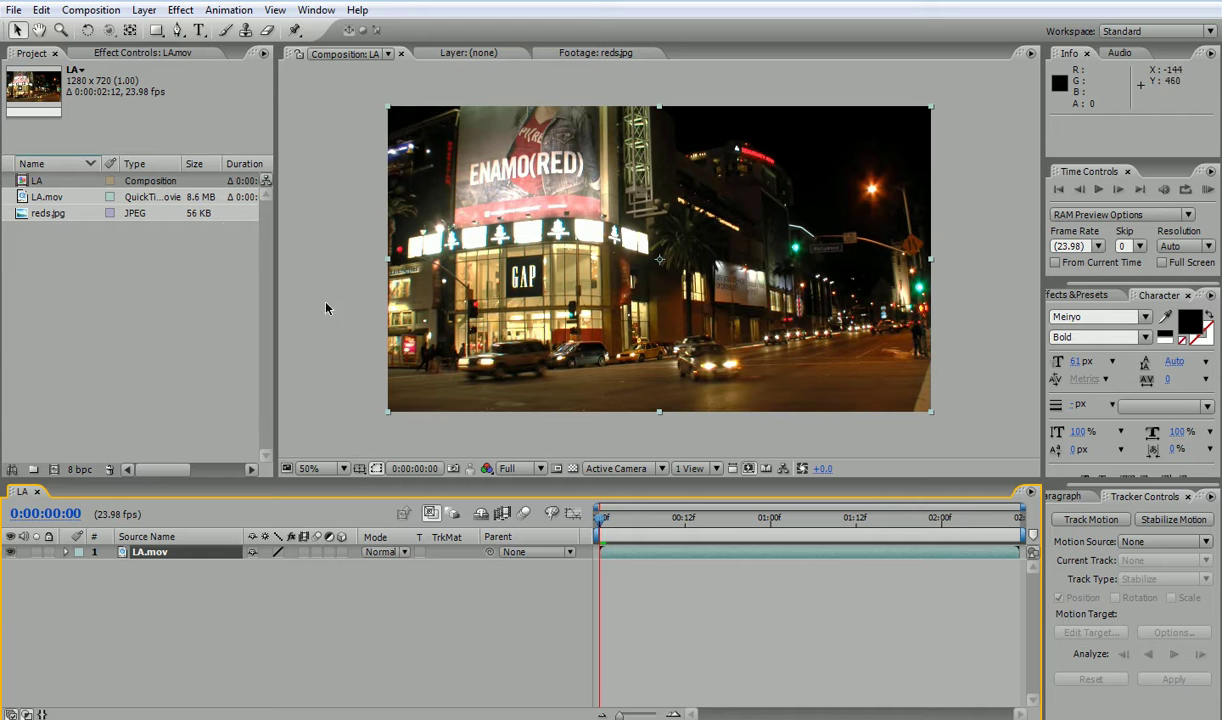
Step: Place reds.jpg above LA.mov, position it over the GAP building, and hide the layer
click(44, 213)
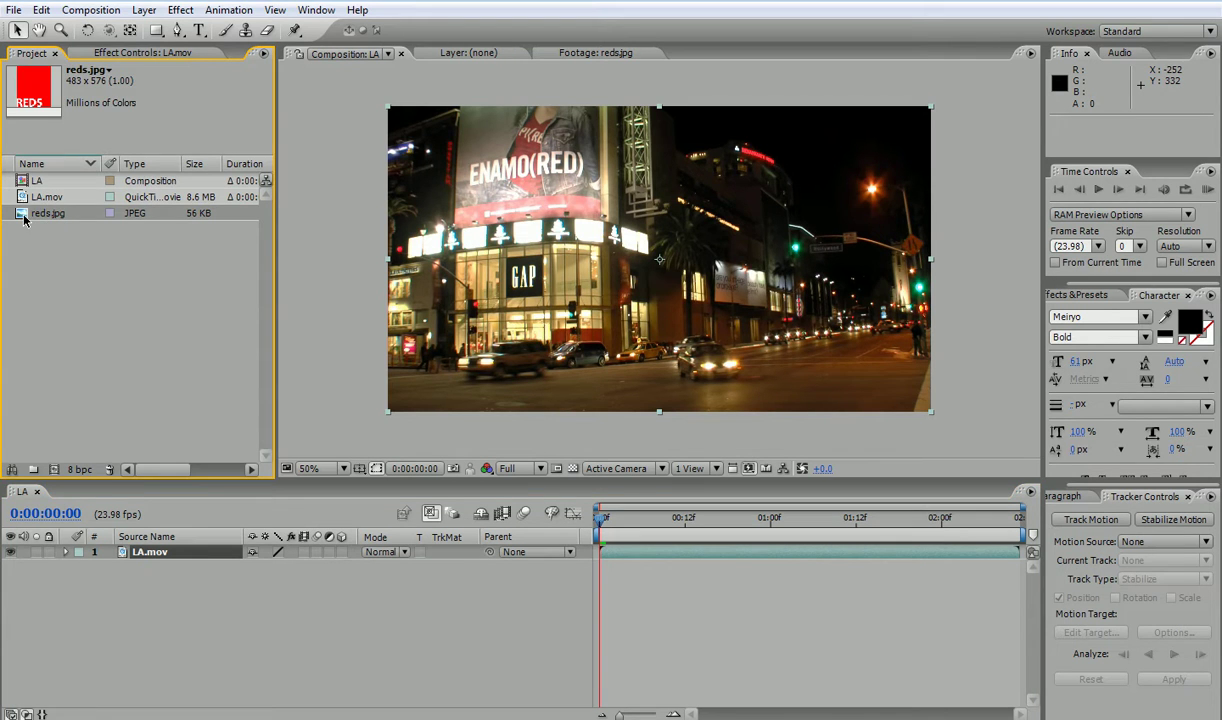
drag(24, 219, 130, 556)
drag(734, 292, 787, 247)
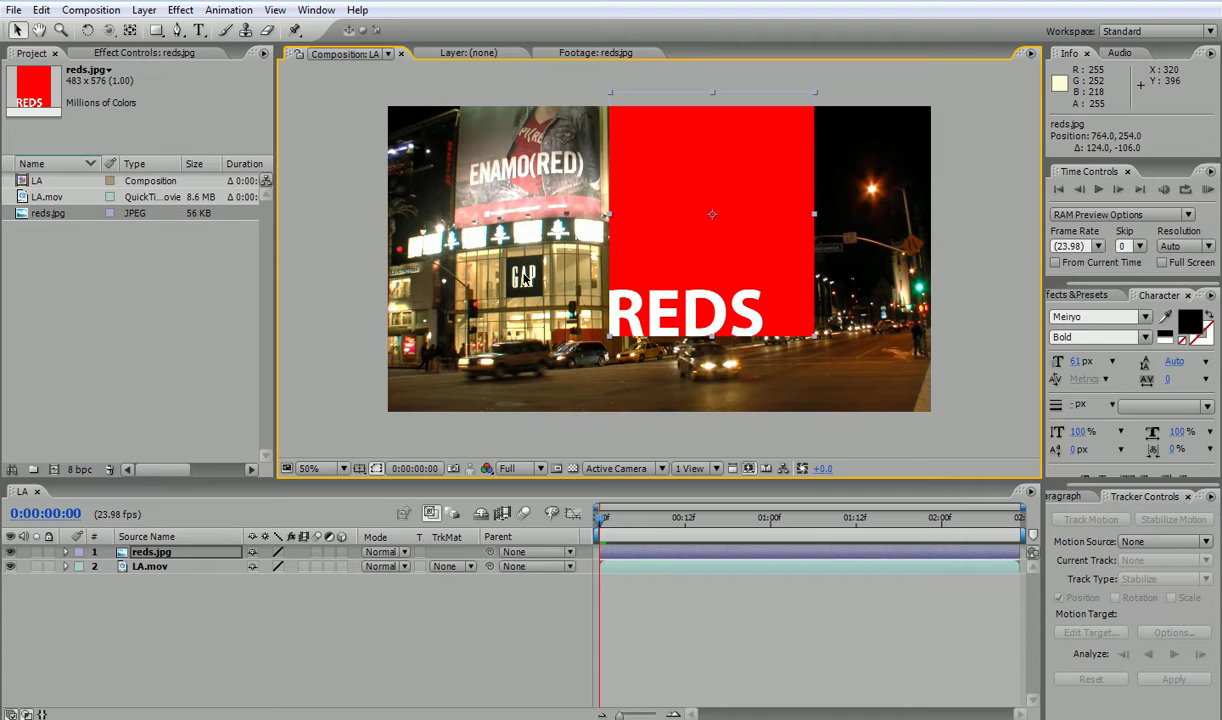
drag(698, 207, 652, 246)
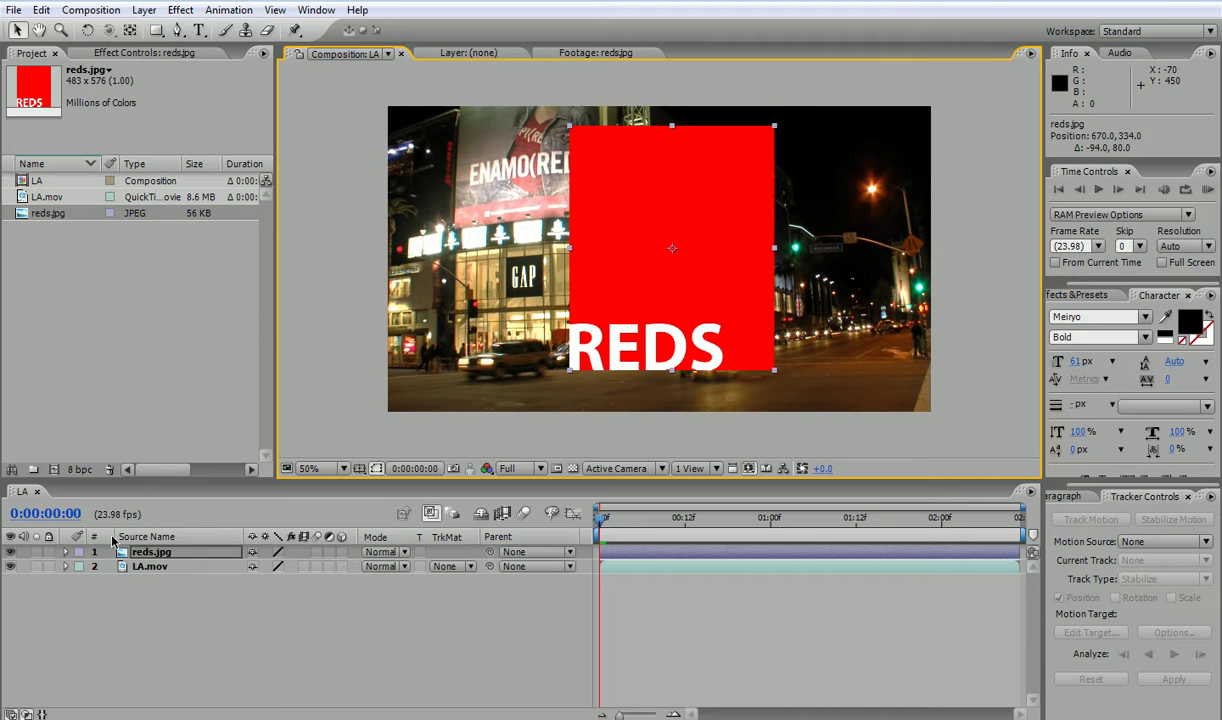
click(11, 553)
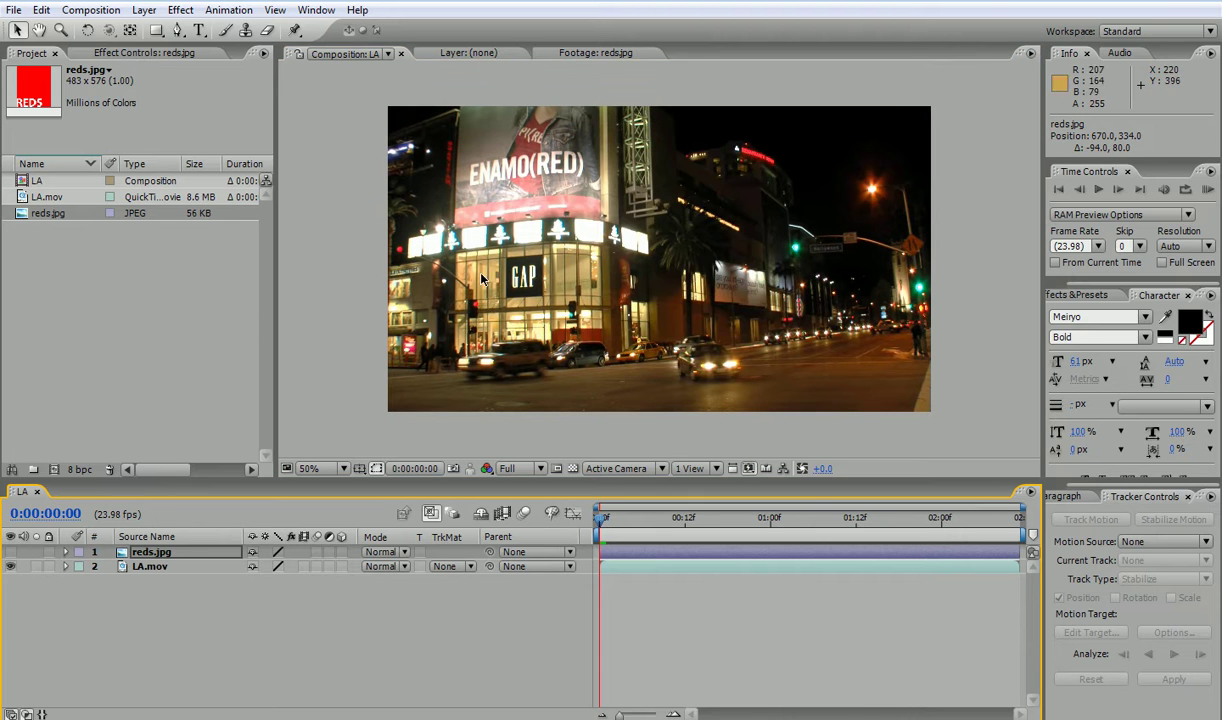
click(522, 272)
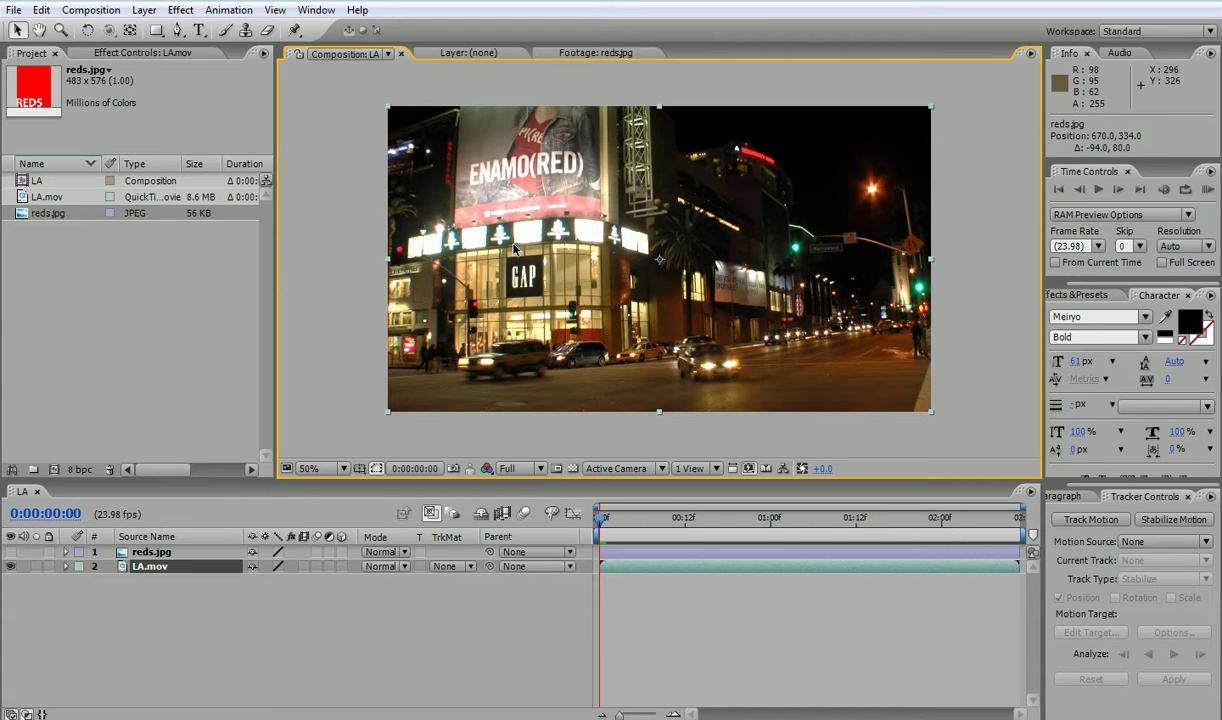
Step: Zoom the composition viewer to 200% on the GAP sign
key(z)
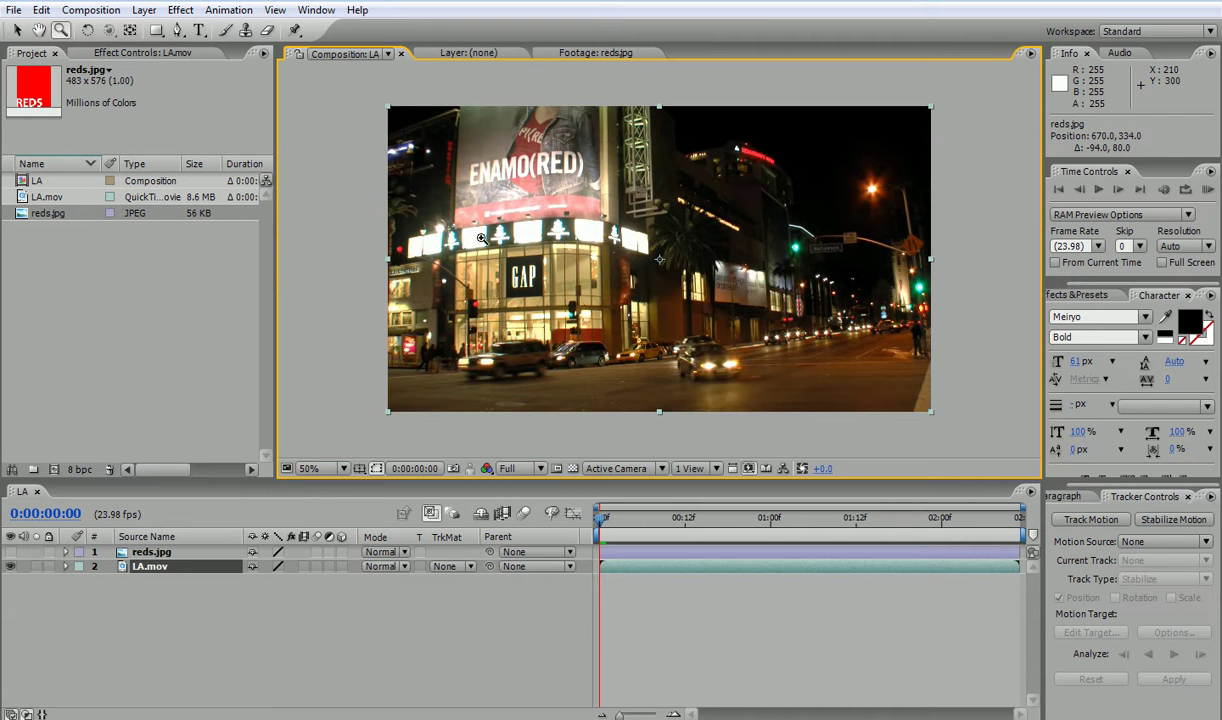
click(476, 287)
click(476, 287)
key(v)
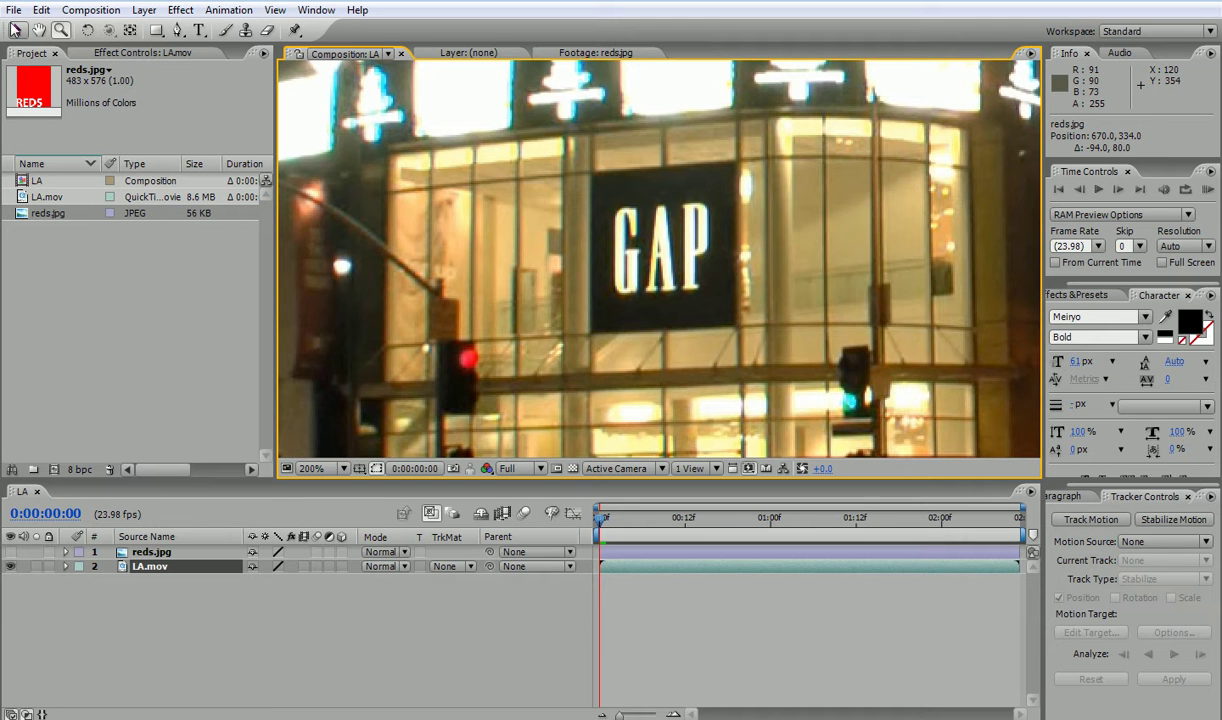
click(15, 30)
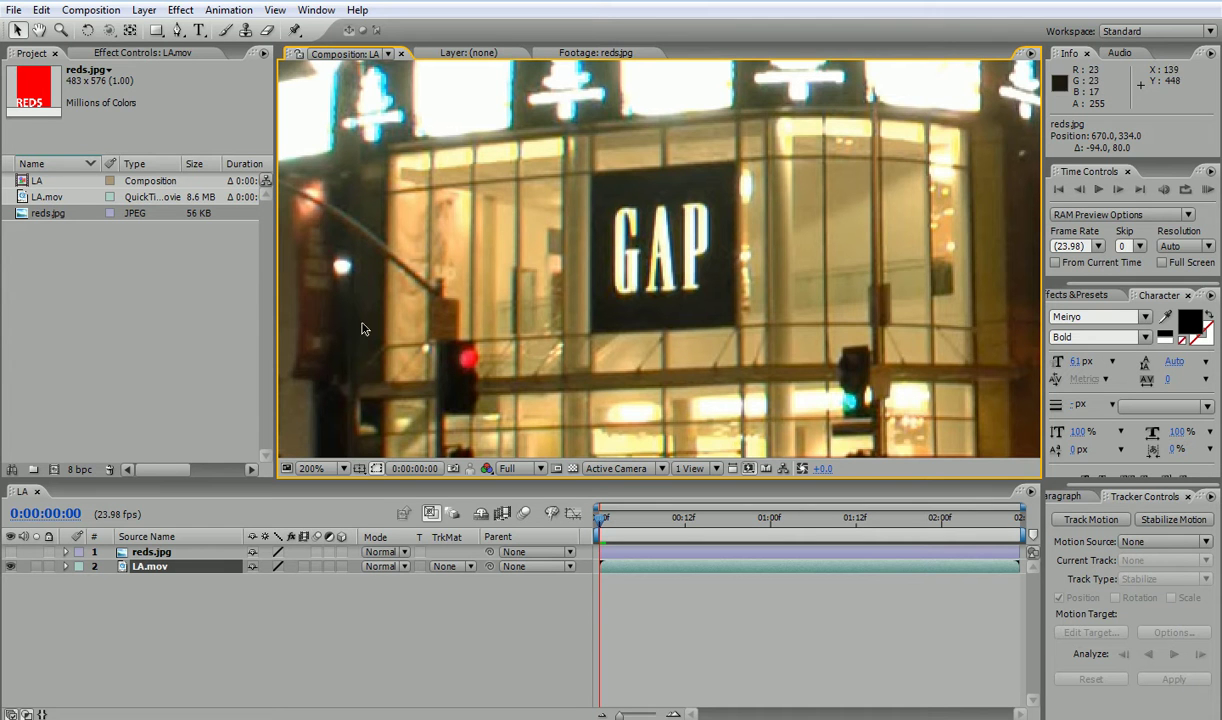
Step: Open LA.mov in its own Layer panel, panned to the GAP storefront
double_click(144, 567)
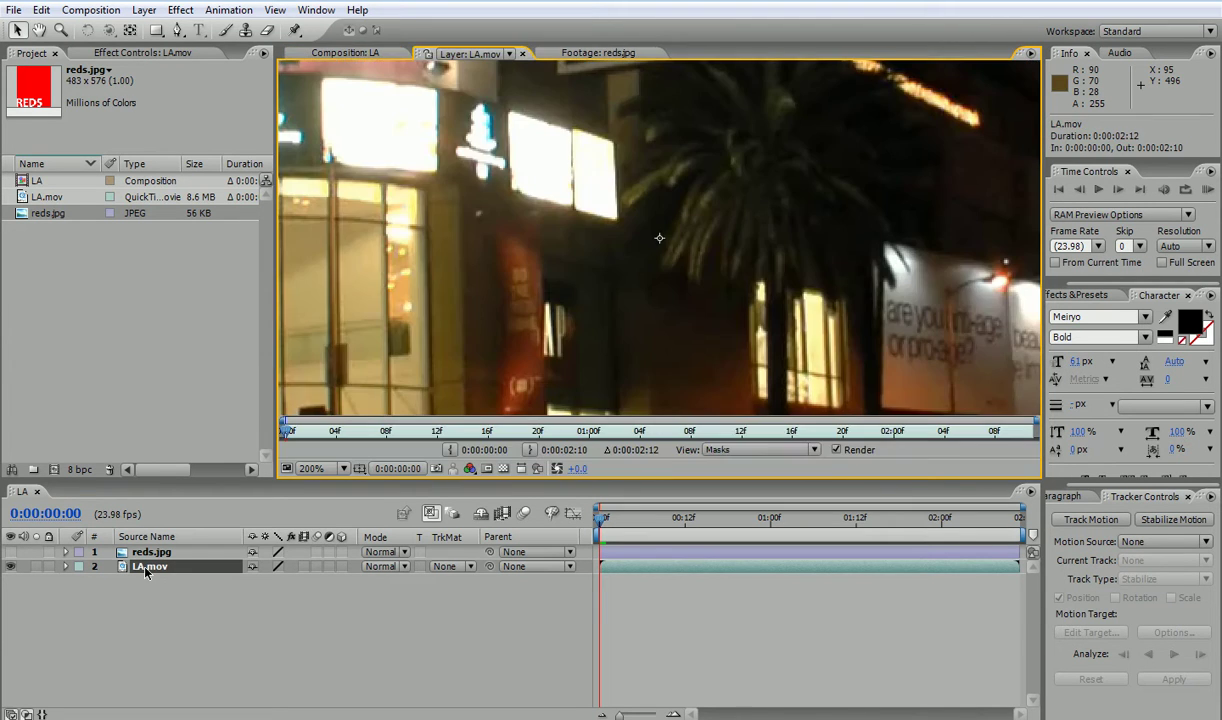
key(h)
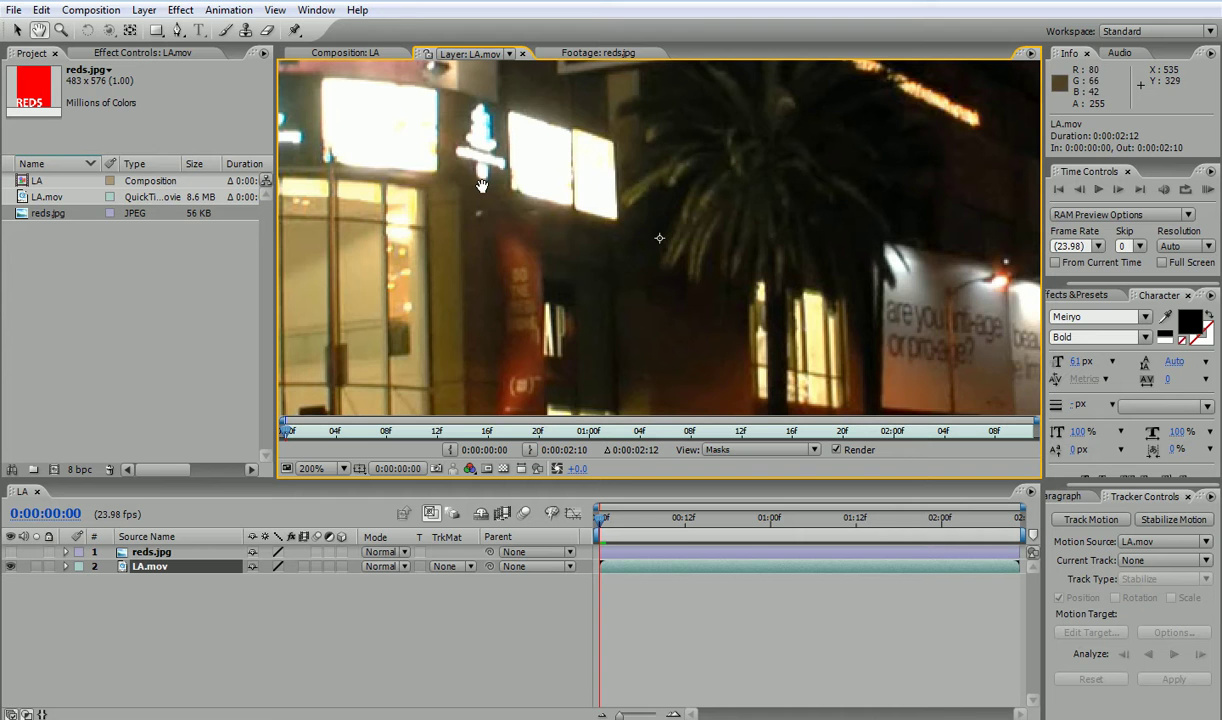
drag(320, 280, 728, 222)
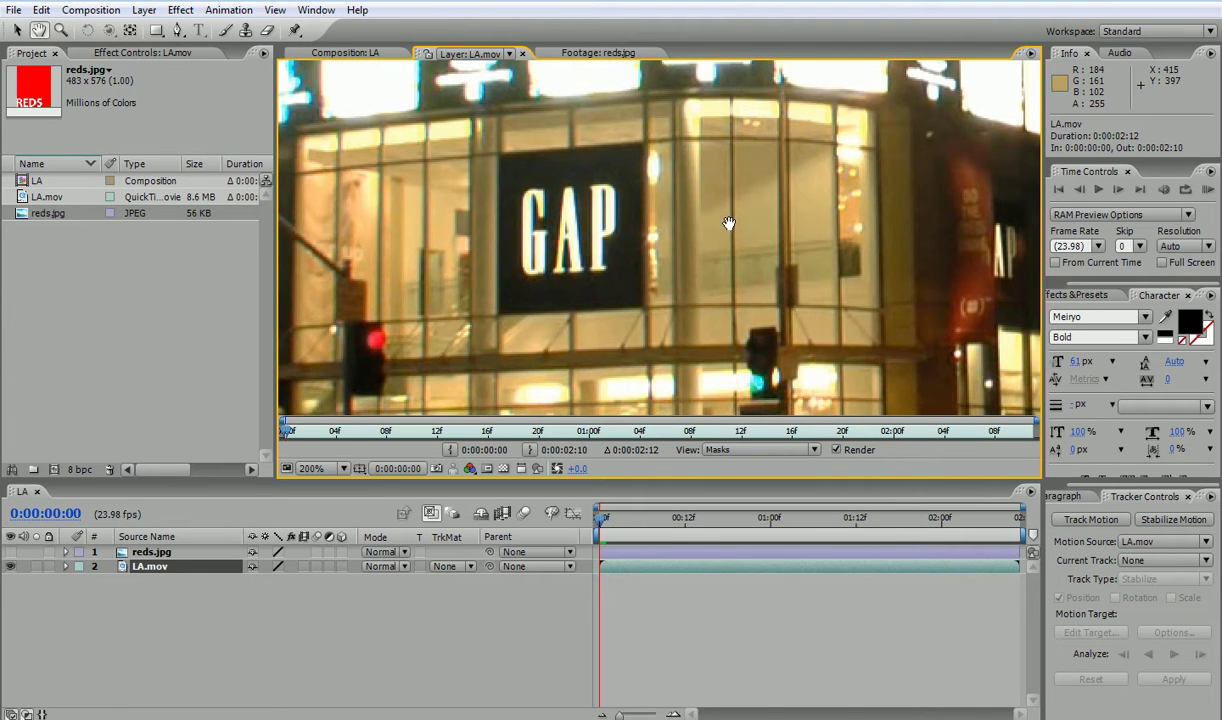
key(v)
click(356, 52)
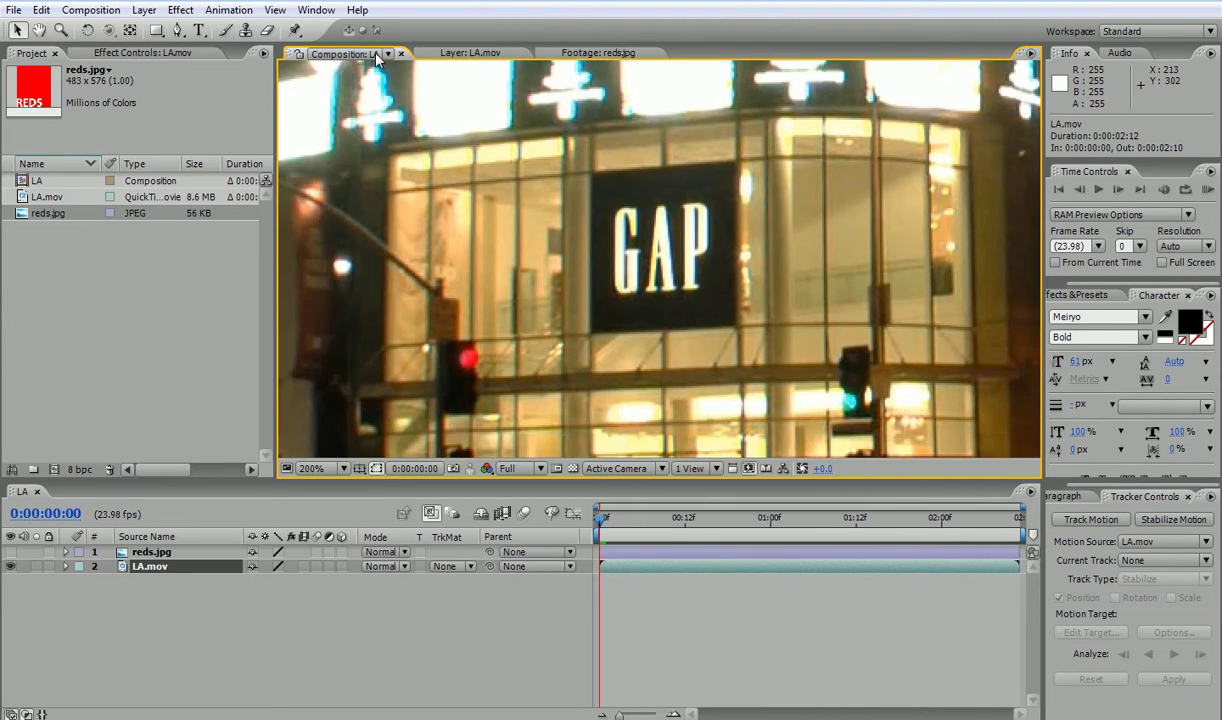
click(470, 53)
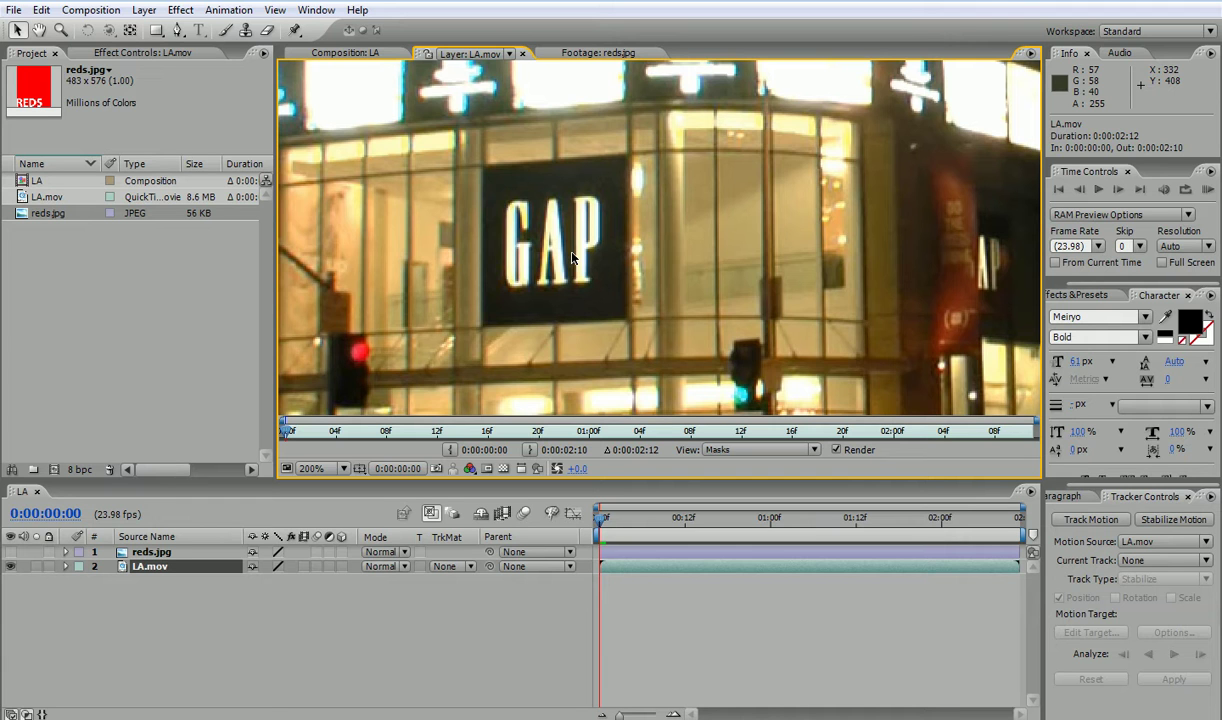
Step: Start Track Motion targeting reds.jpg and place Track Point 1 on the window right of the GAP sign
click(1092, 520)
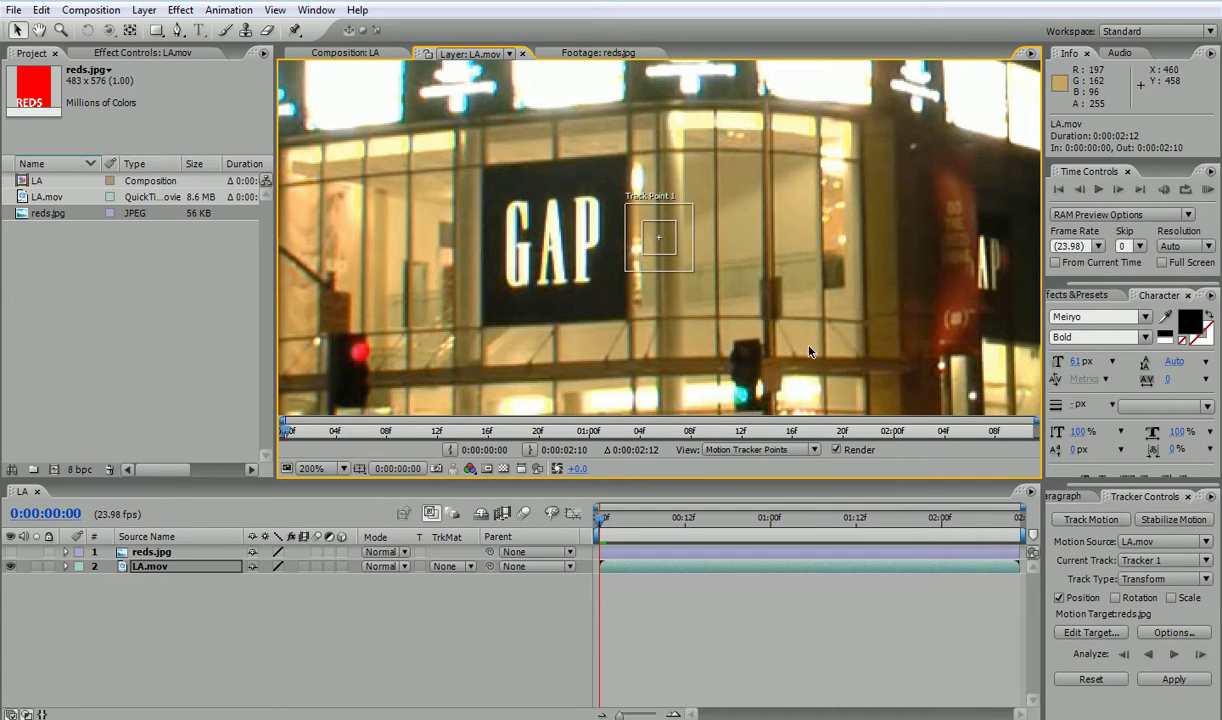
drag(670, 251, 712, 290)
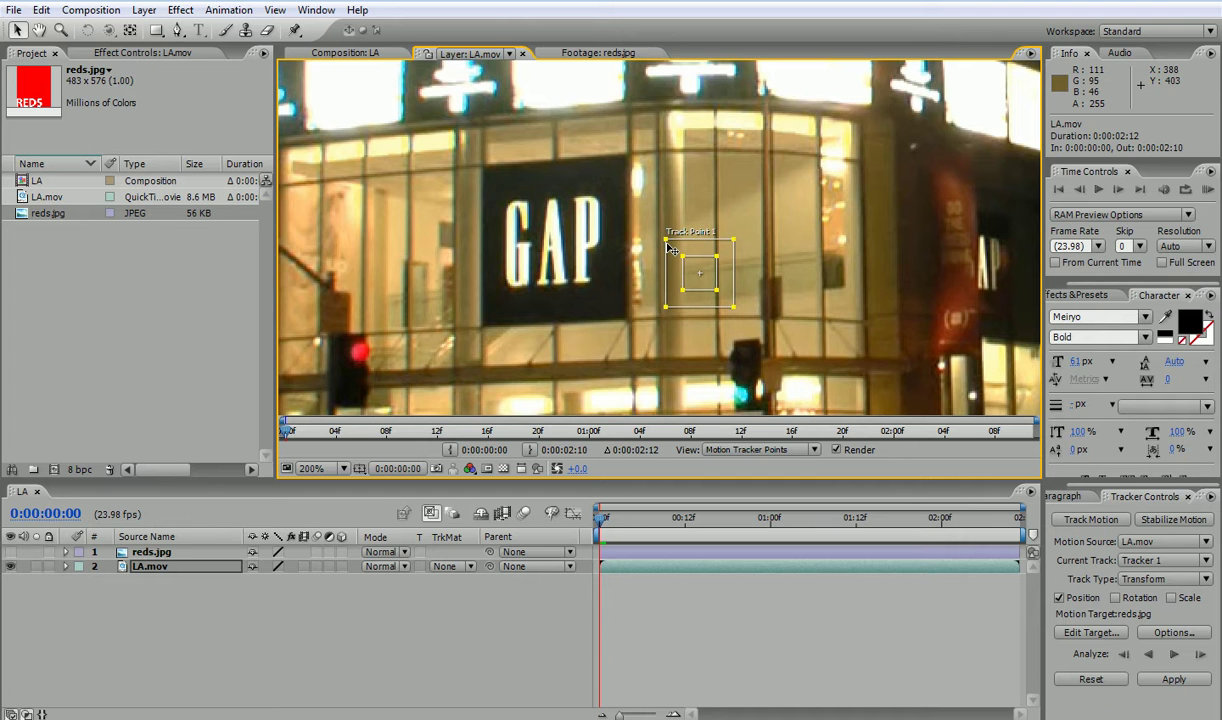
drag(697, 289, 716, 235)
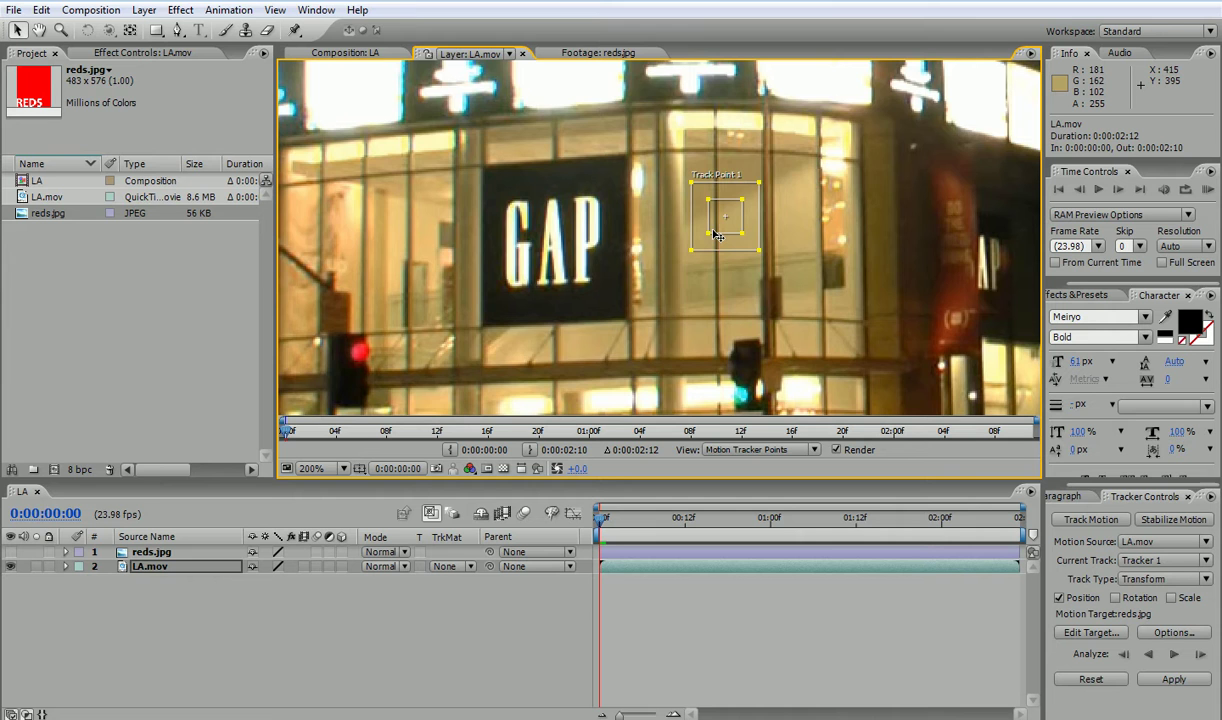
Step: Scrub LA.mov in the Layer panel to about 1:09, shift the view down, then return toward the start
scroll(716, 235, down, 3)
scroll(714, 235, up, 1)
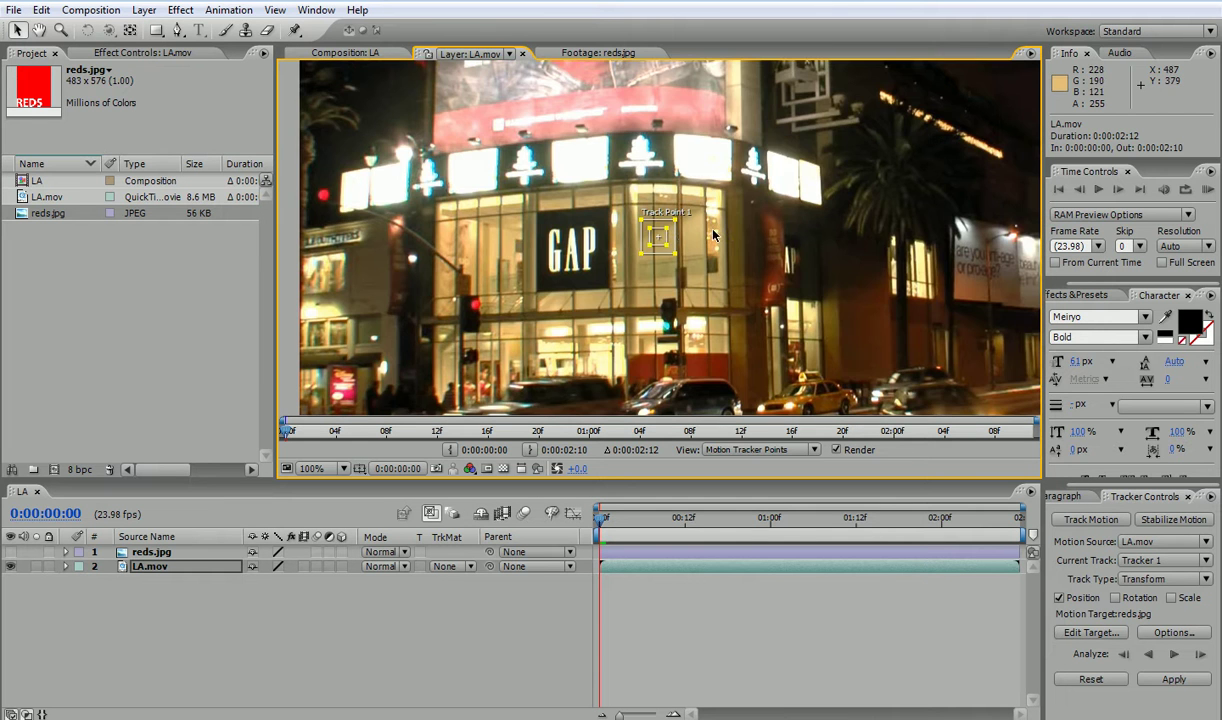
scroll(714, 235, down, 2)
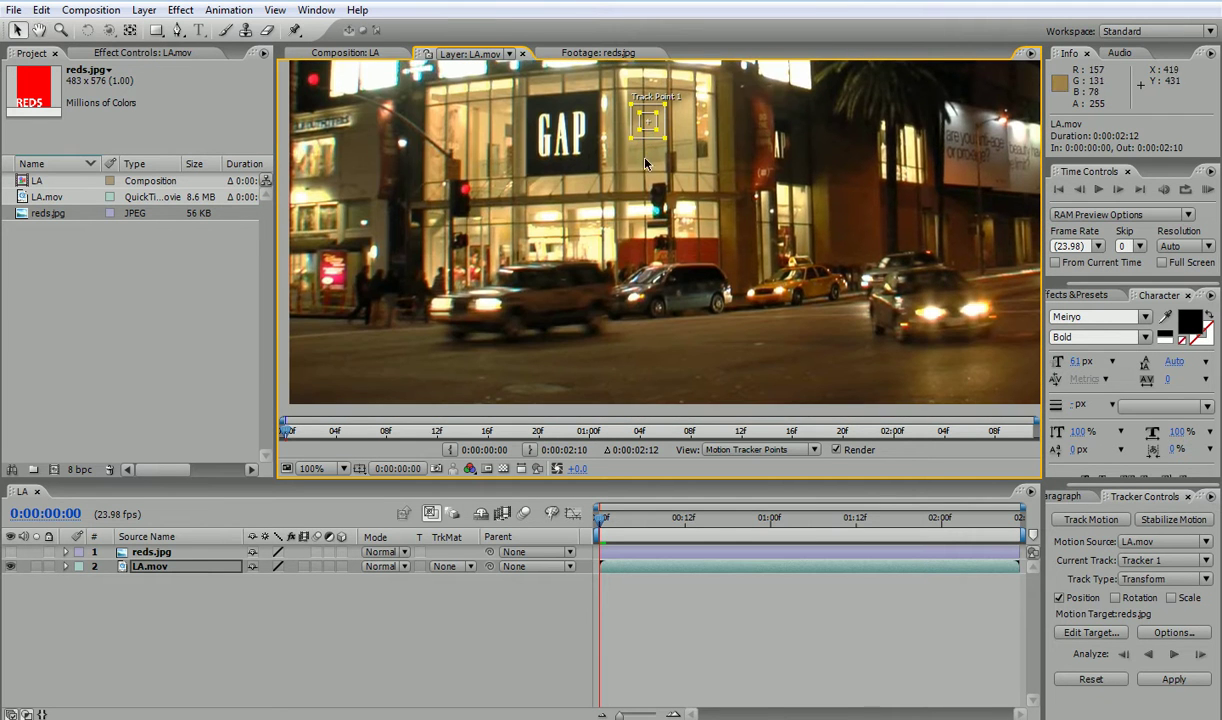
drag(287, 432, 595, 432)
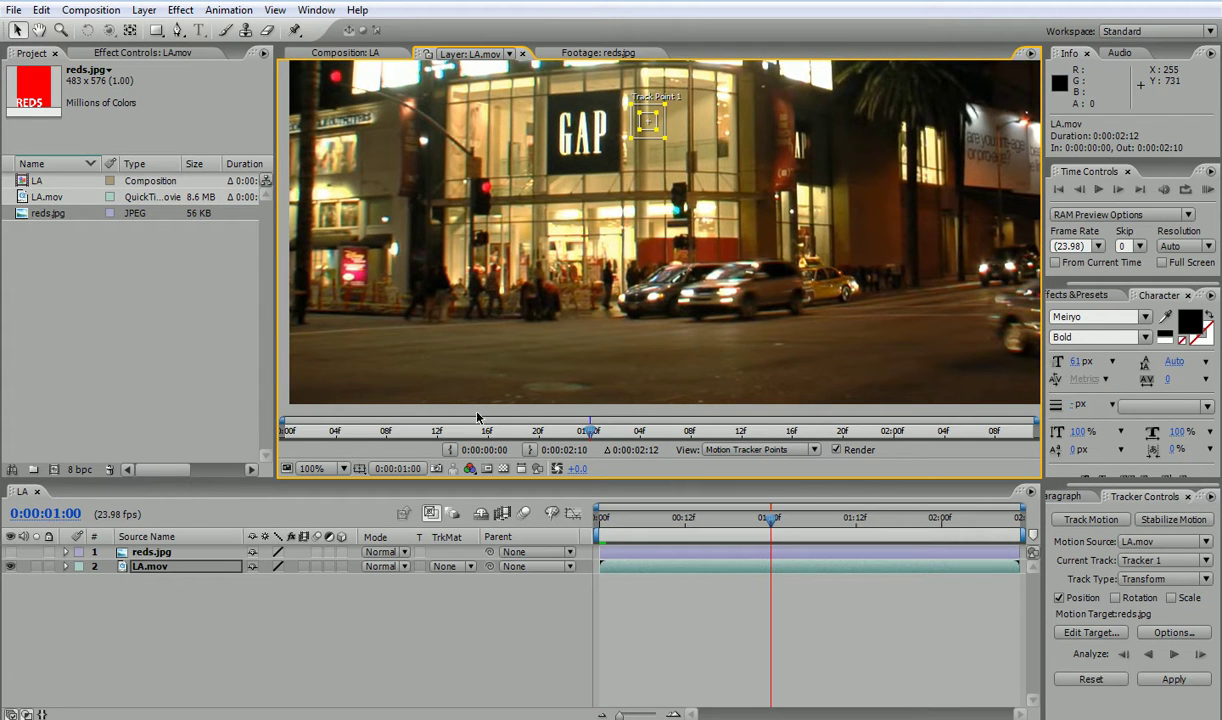
mouse_move(591, 432)
mouse_down()
mouse_move(706, 436)
mouse_move(676, 428)
mouse_move(786, 420)
mouse_move(570, 420)
mouse_up()
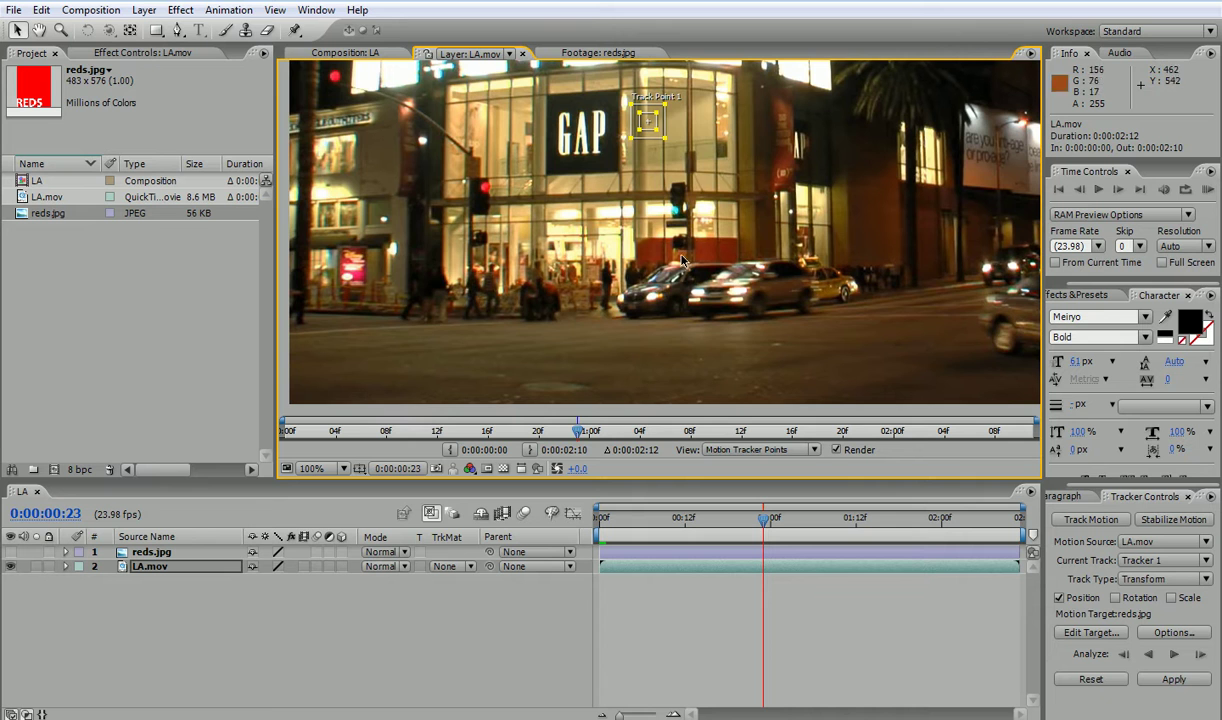
key(h)
drag(670, 230, 657, 302)
key(v)
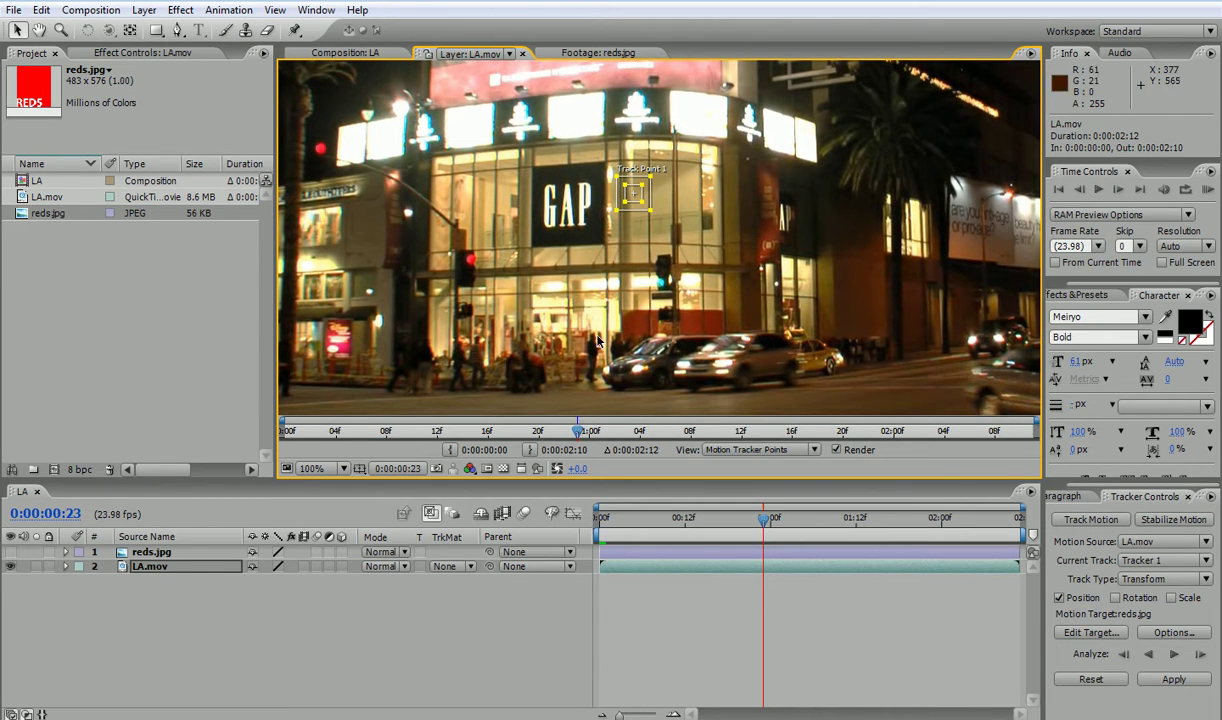
drag(583, 437, 283, 440)
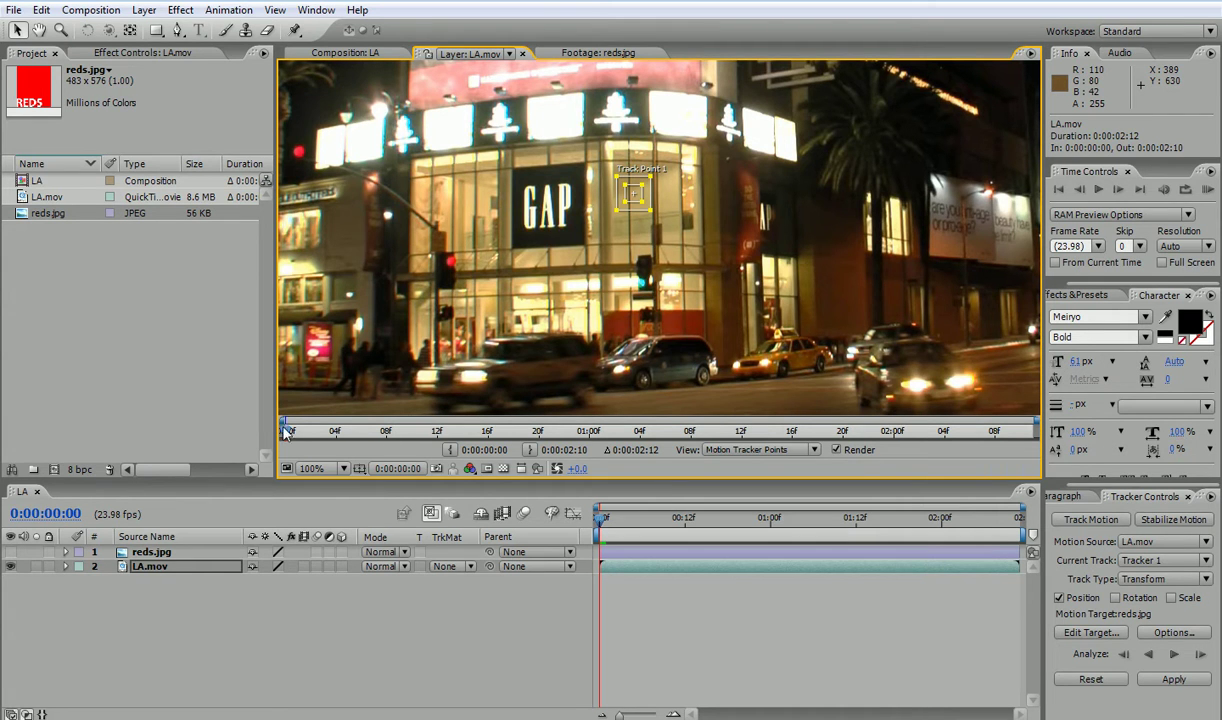
Step: Scrub LA.mov to its last frame and back to 00f, then move the track point left of the GAP sign
drag(285, 430, 518, 431)
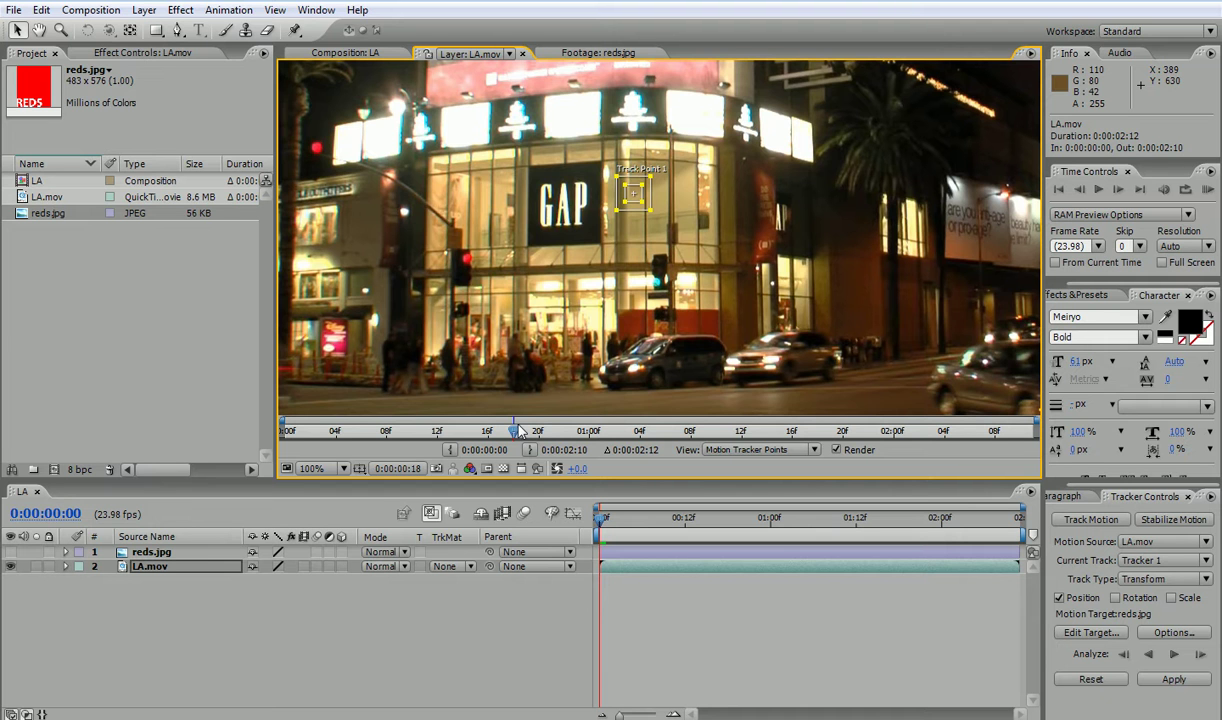
drag(513, 430, 242, 392)
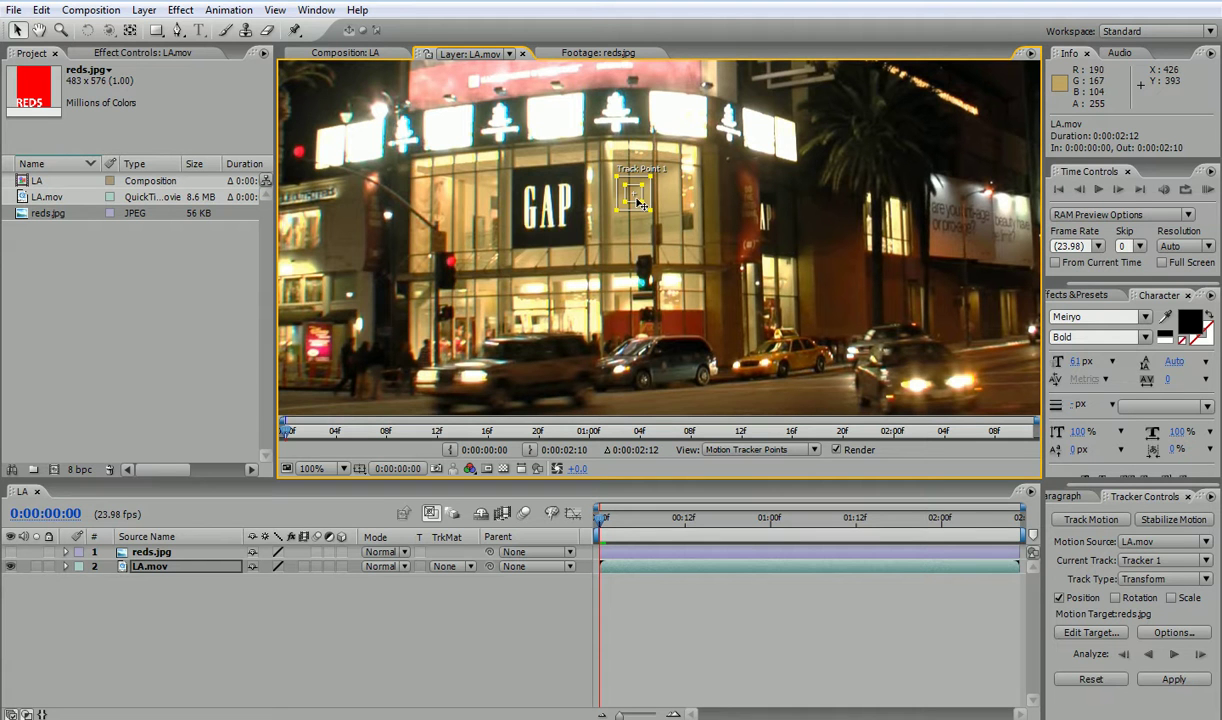
drag(640, 203, 516, 259)
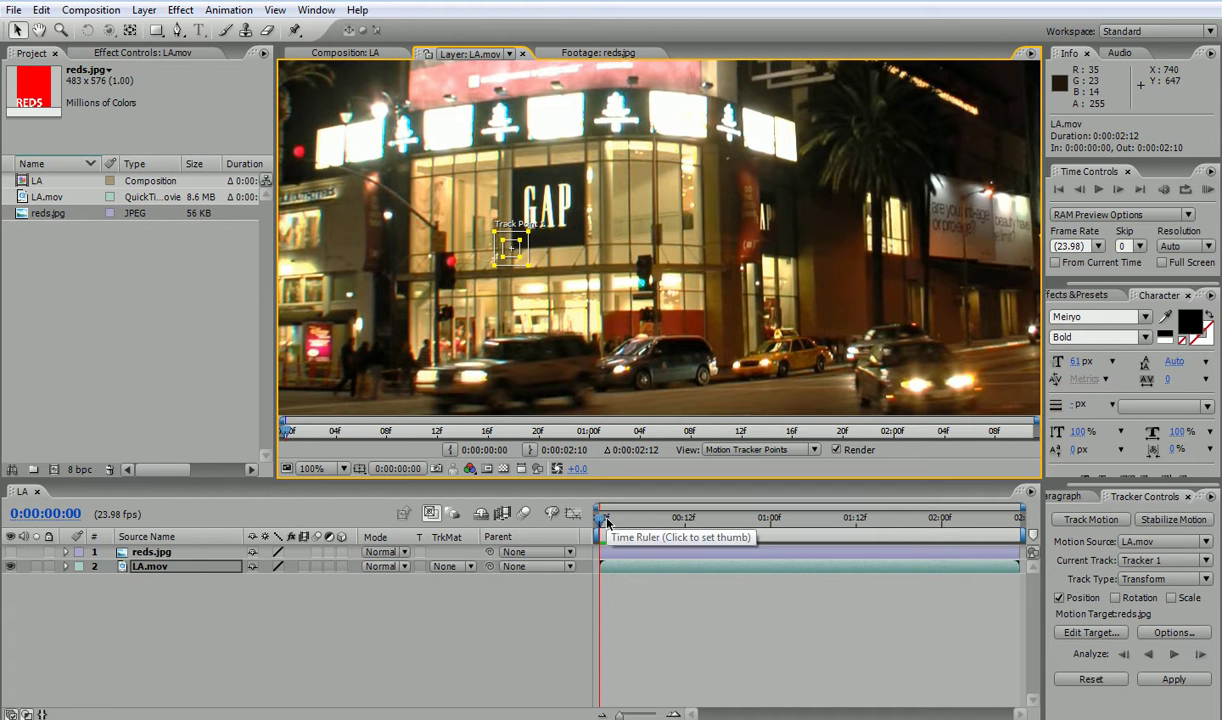
Step: Run Analyze Forward on Track Point 1, then scrub from frame 0 to inspect its path
click(1174, 653)
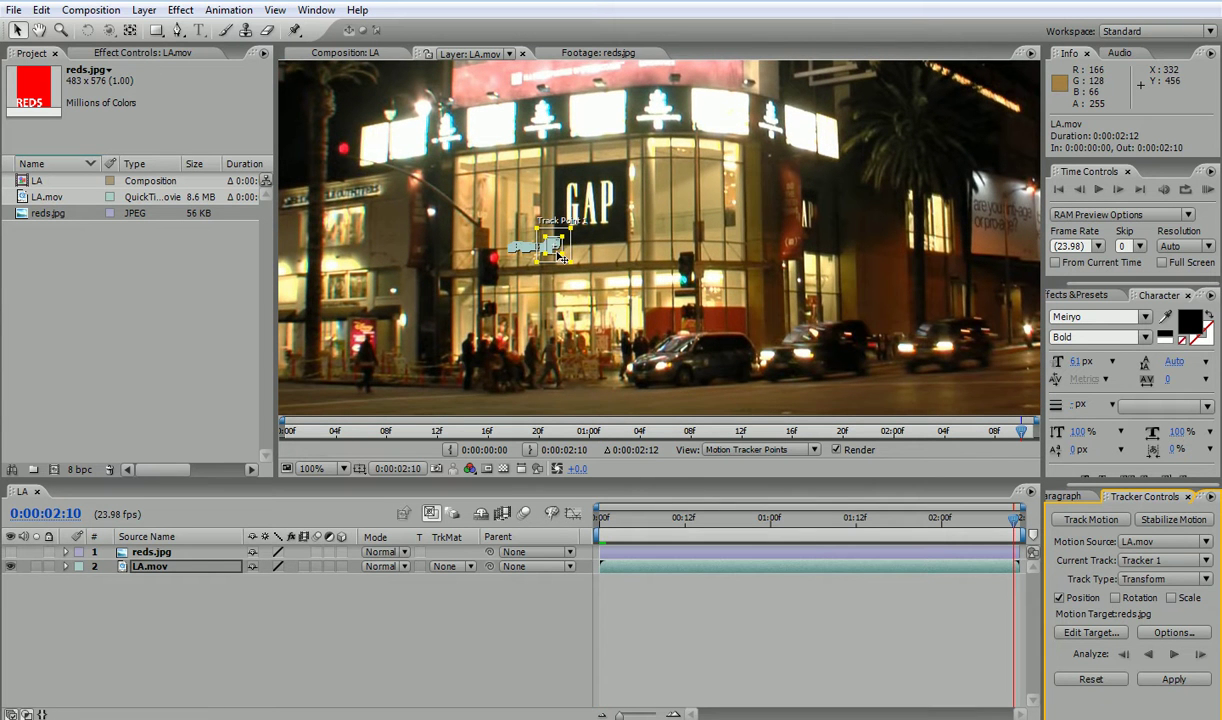
scroll(561, 258, up, 5)
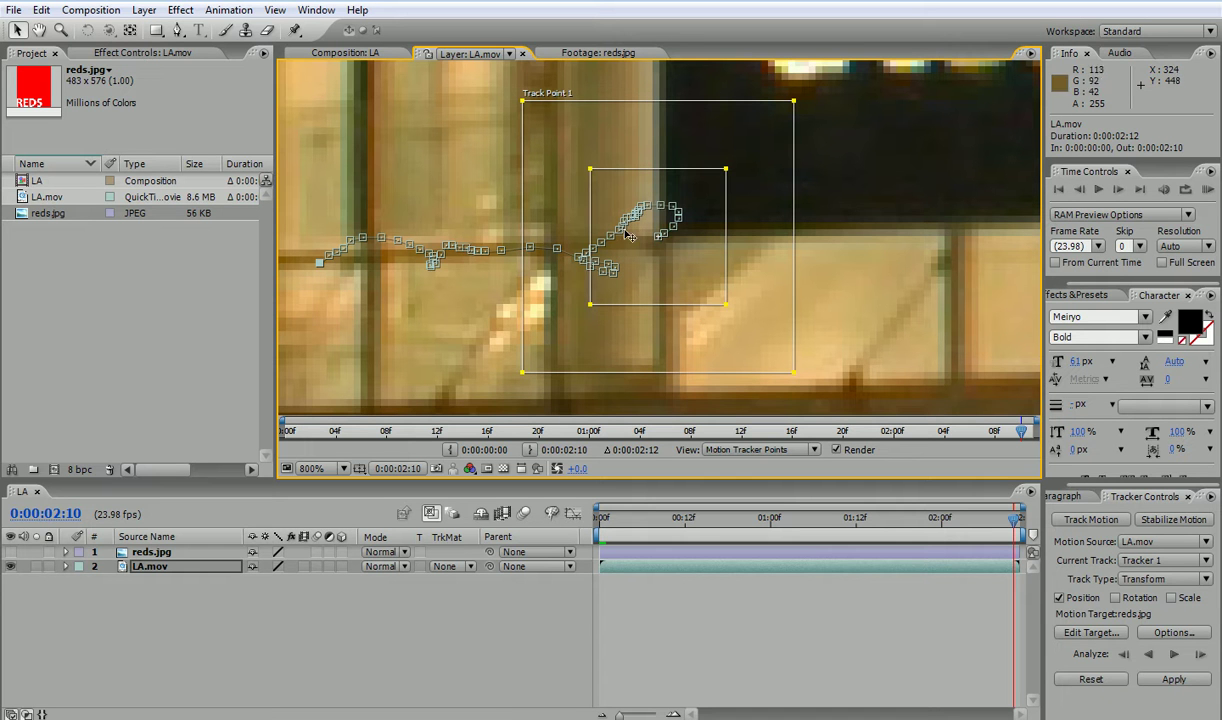
click(289, 431)
drag(291, 434, 250, 390)
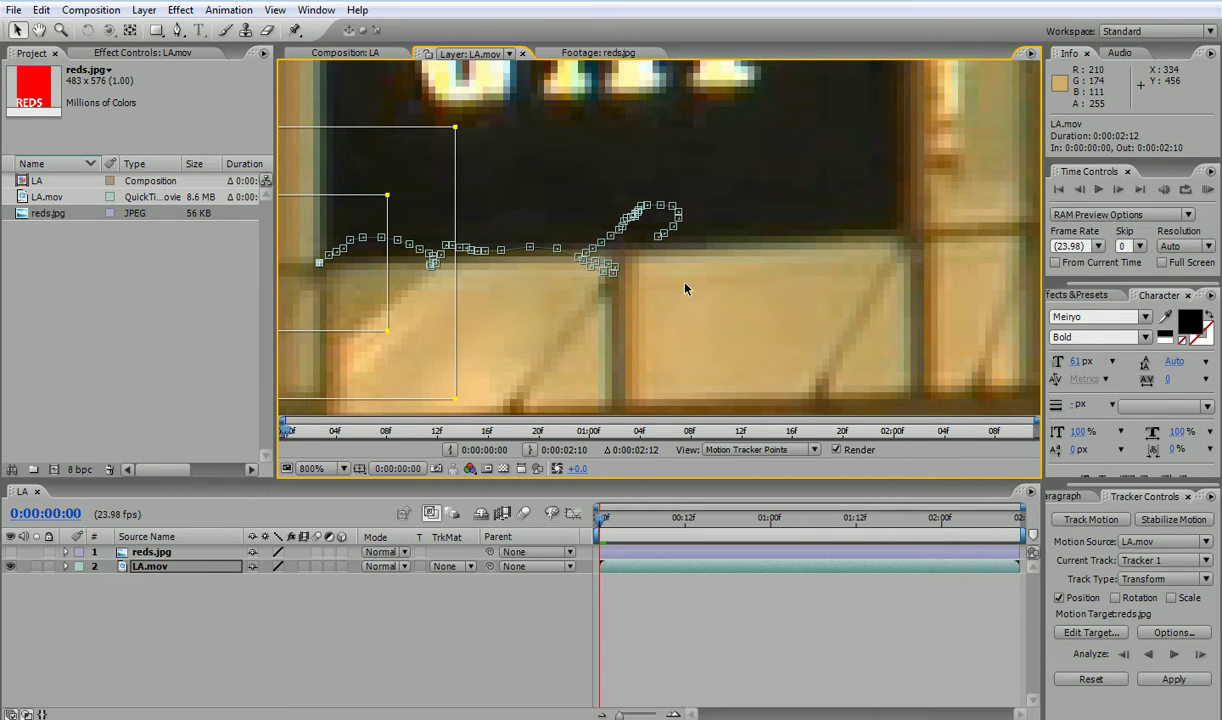
Step: Set reds.jpg as the motion target layer via Edit Target
click(1079, 634)
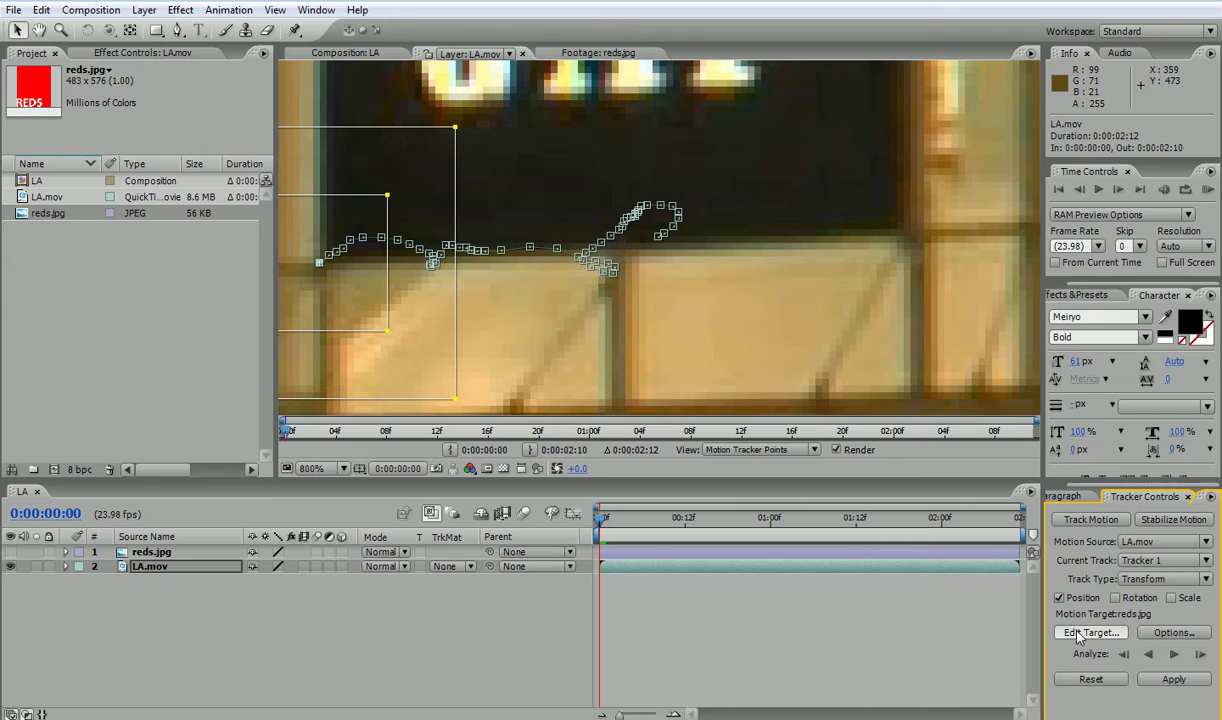
click(630, 236)
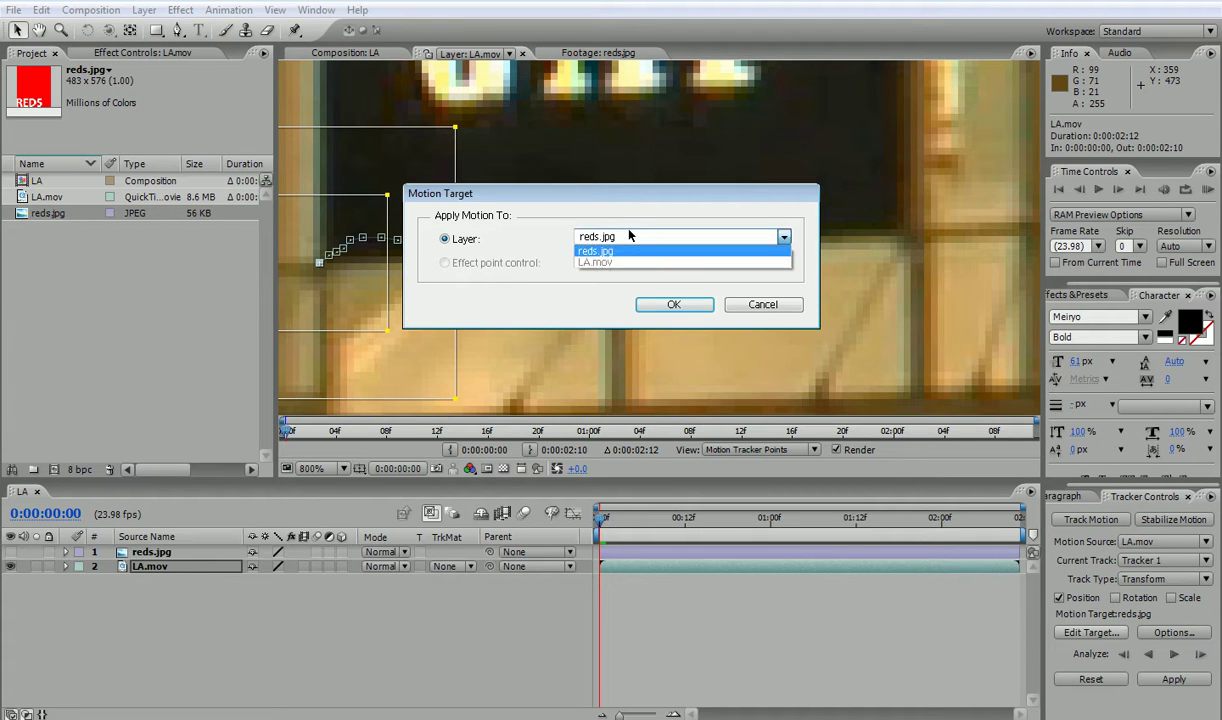
click(620, 250)
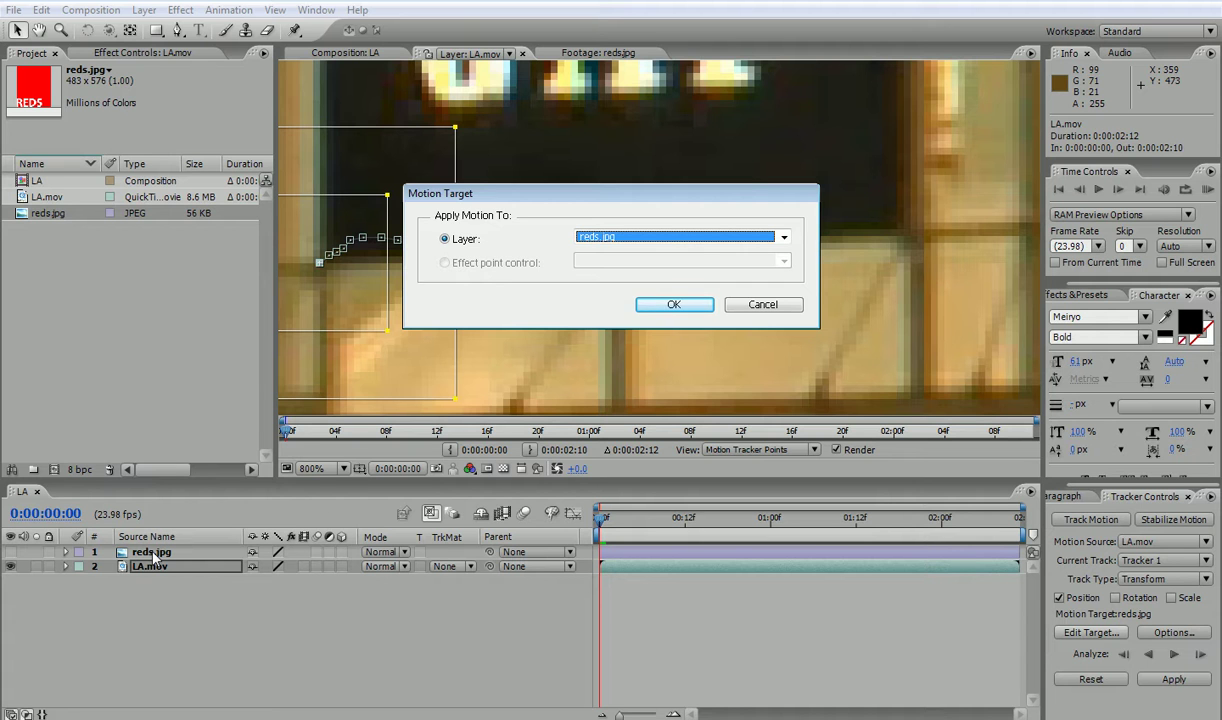
click(658, 306)
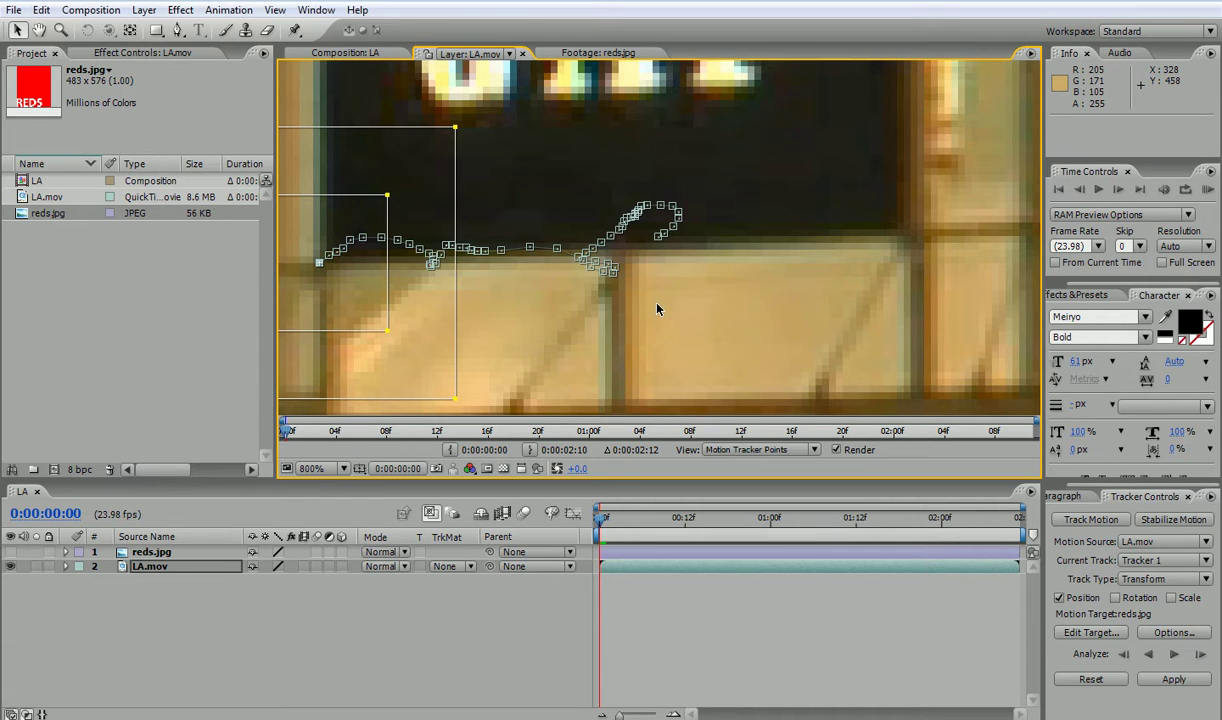
Step: Apply the tracking data to reds.jpg with Apply Dimensions set to X and Y
click(1172, 681)
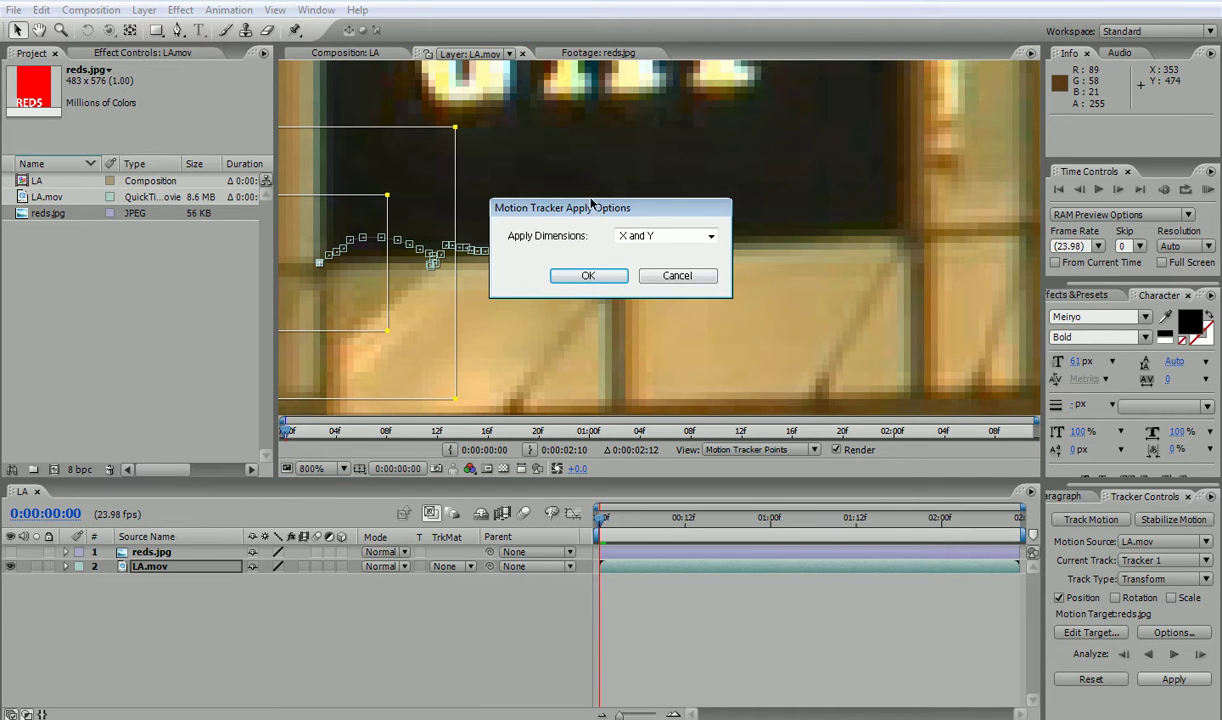
drag(592, 210, 626, 190)
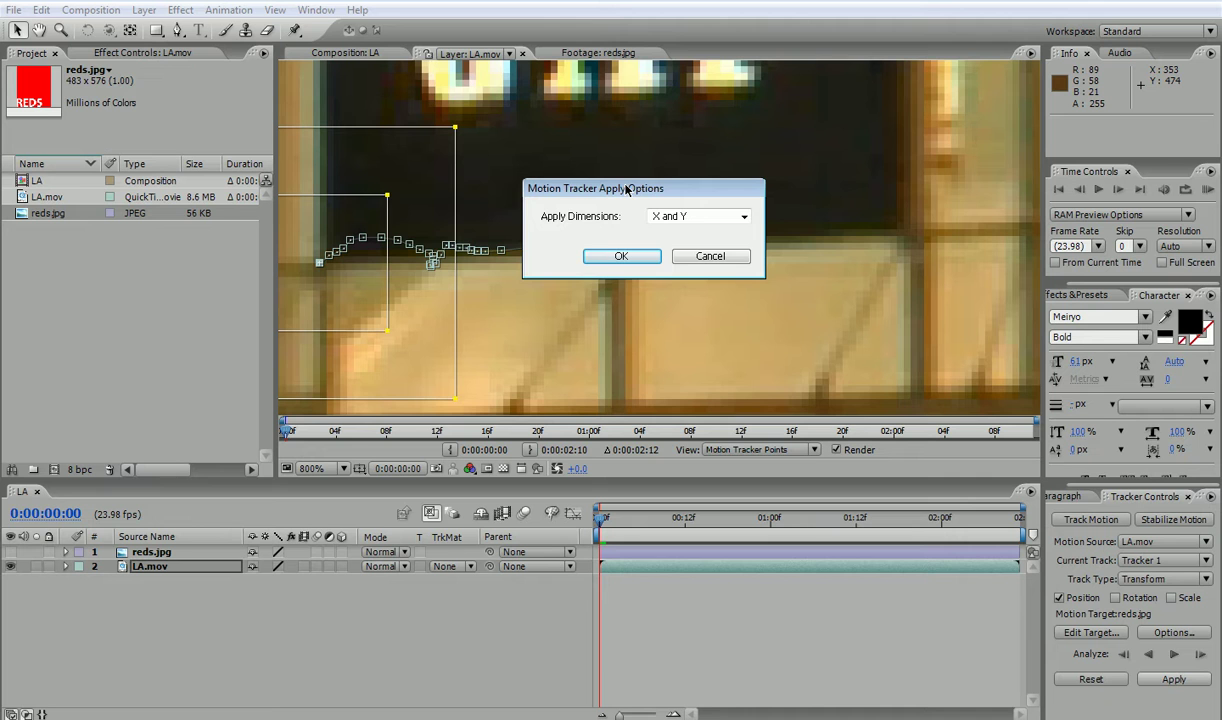
click(690, 218)
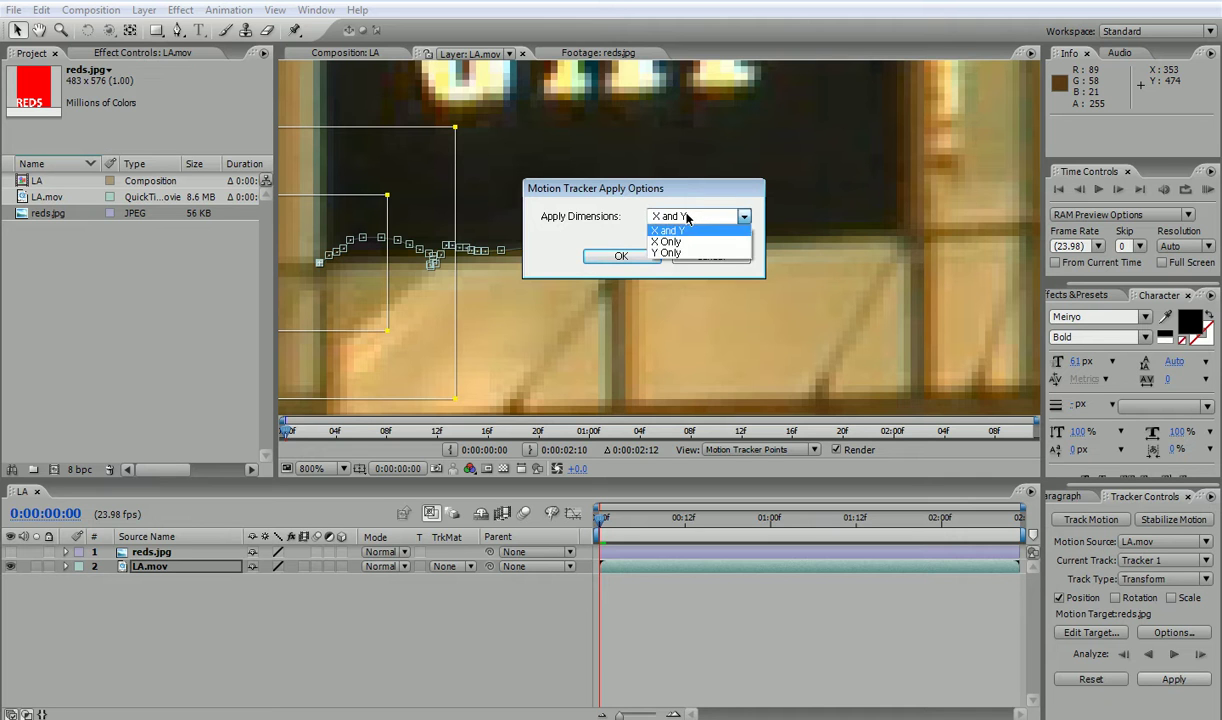
click(687, 218)
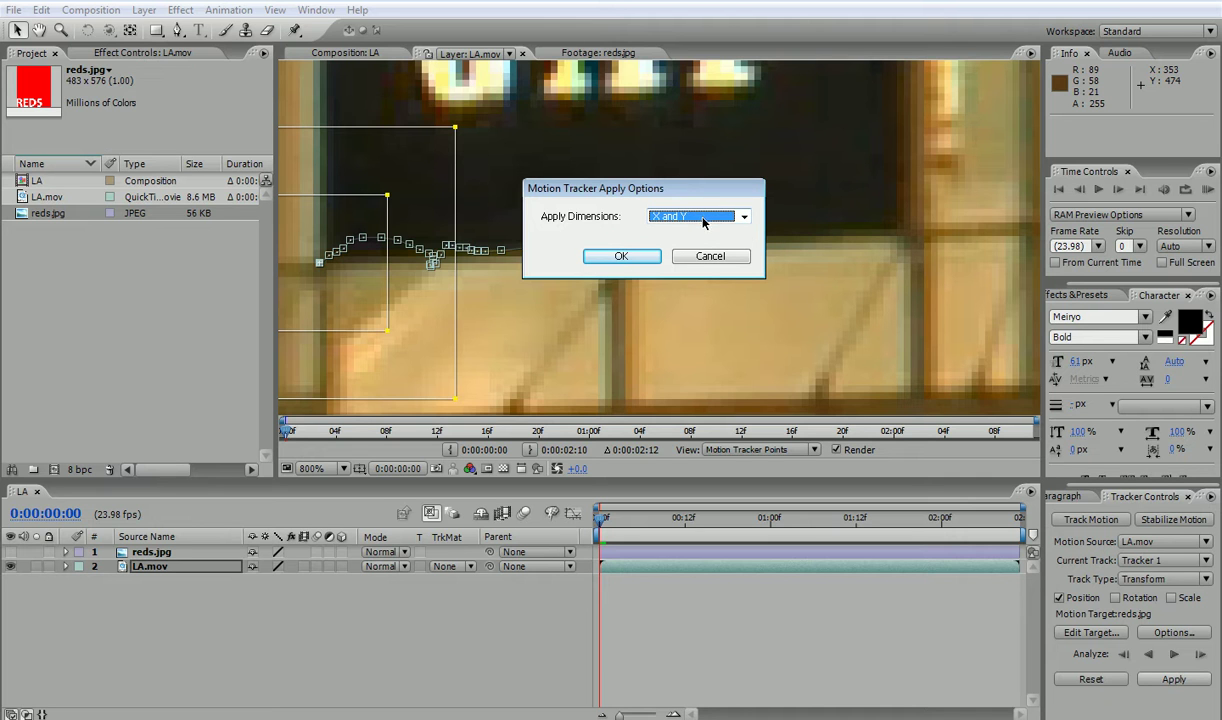
click(622, 258)
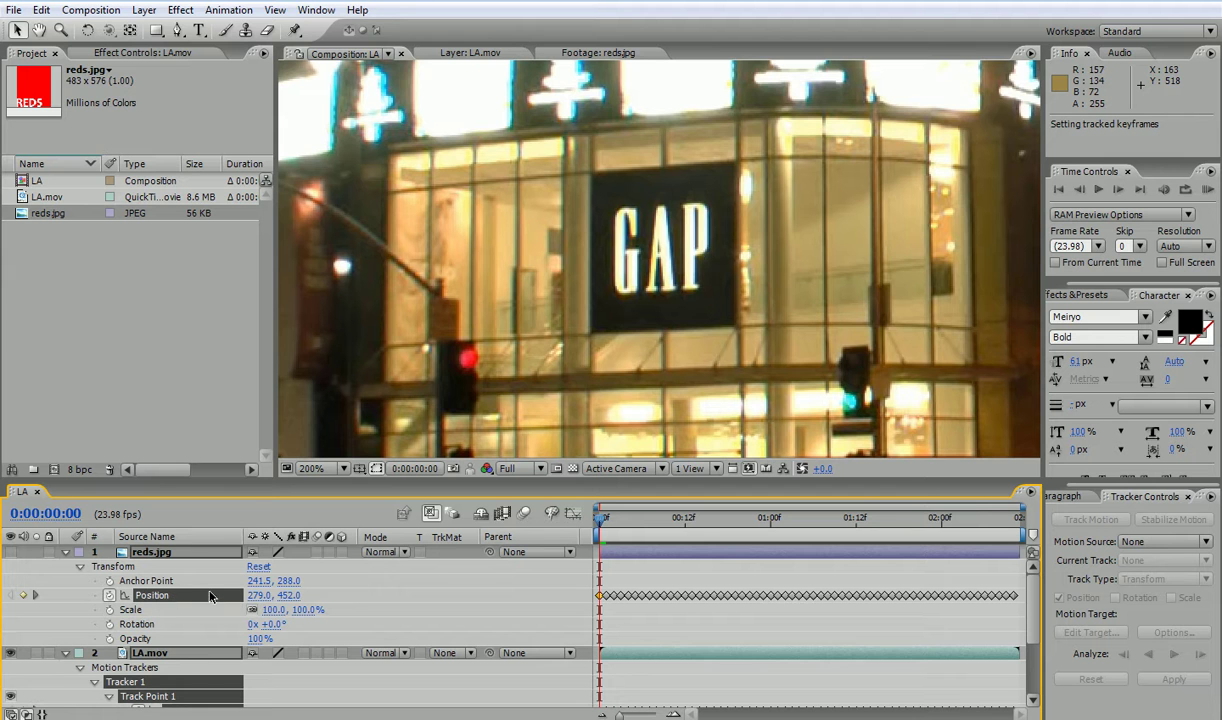
Step: Scrub the tracked comp, return to the start, reframe it, and run a RAM preview
drag(603, 520, 735, 520)
key(Home)
scroll(573, 265, down, 2)
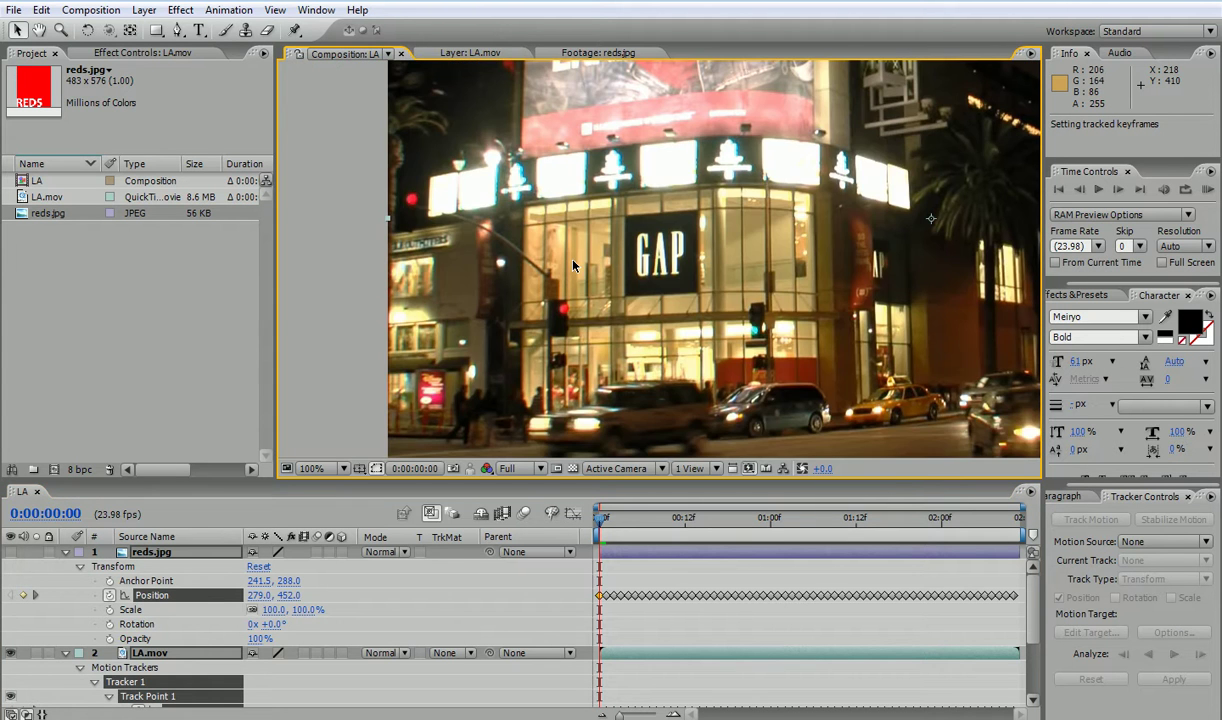
scroll(573, 265, down, 4)
scroll(576, 264, up, 2)
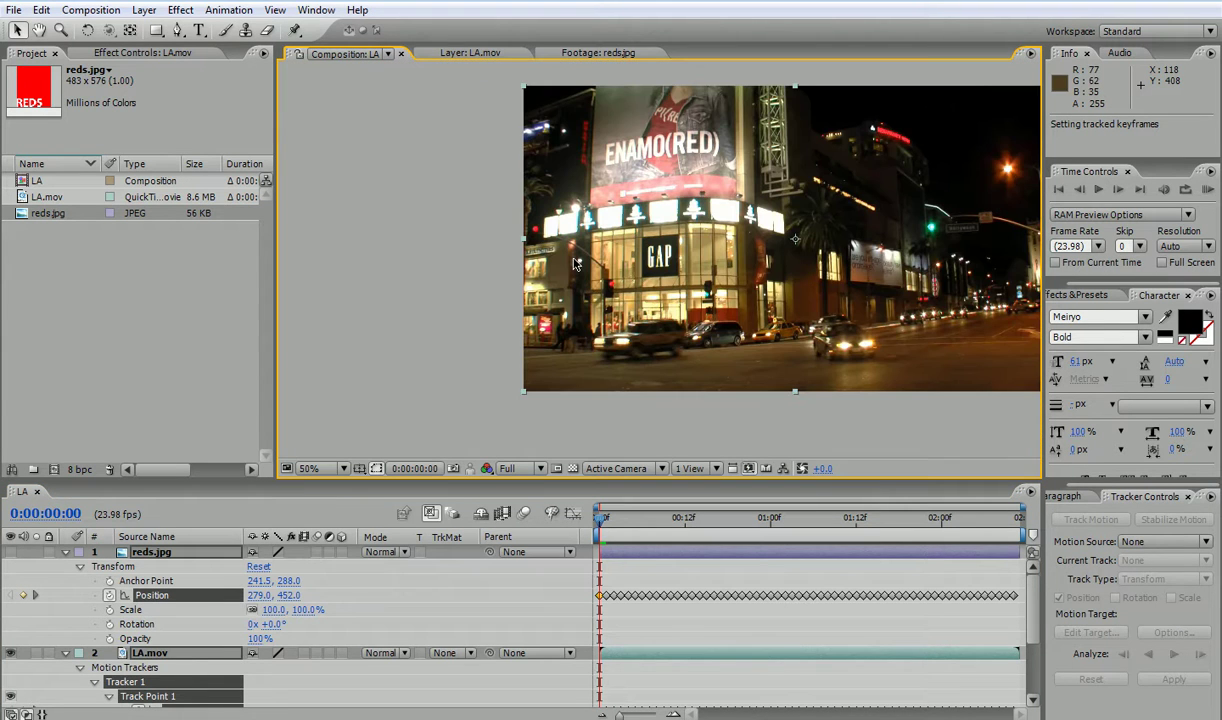
drag(575, 263, 419, 288)
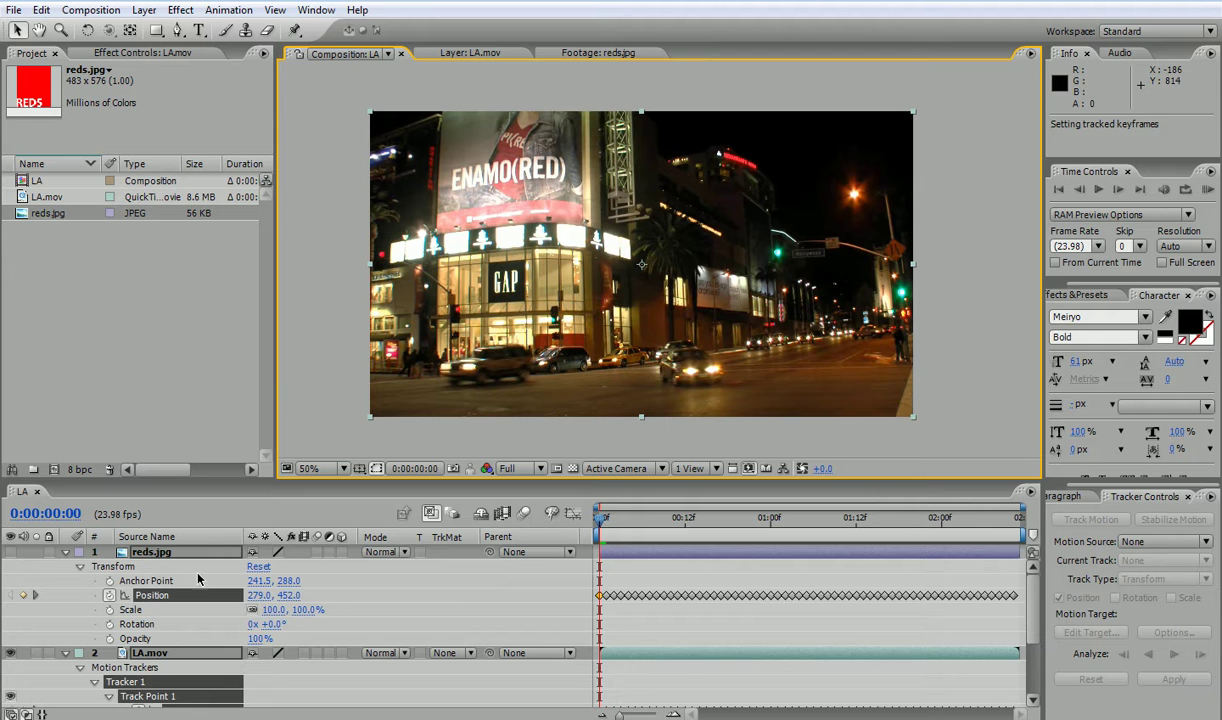
click(180, 566)
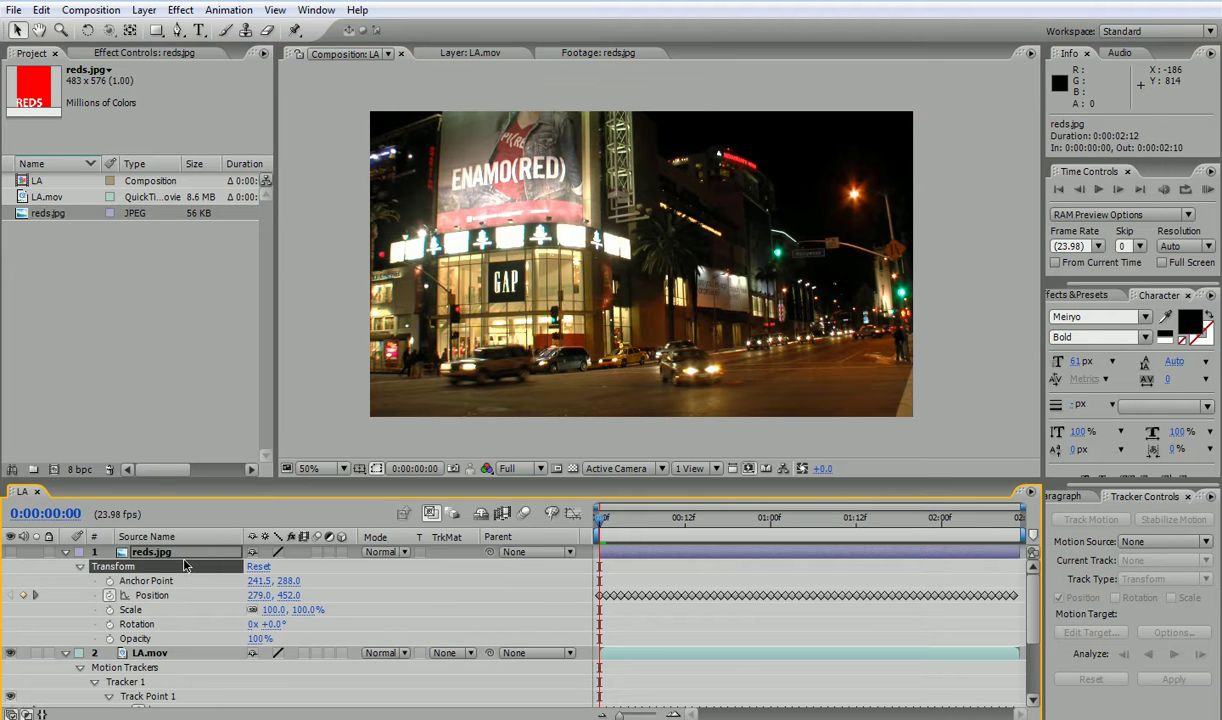
click(1208, 189)
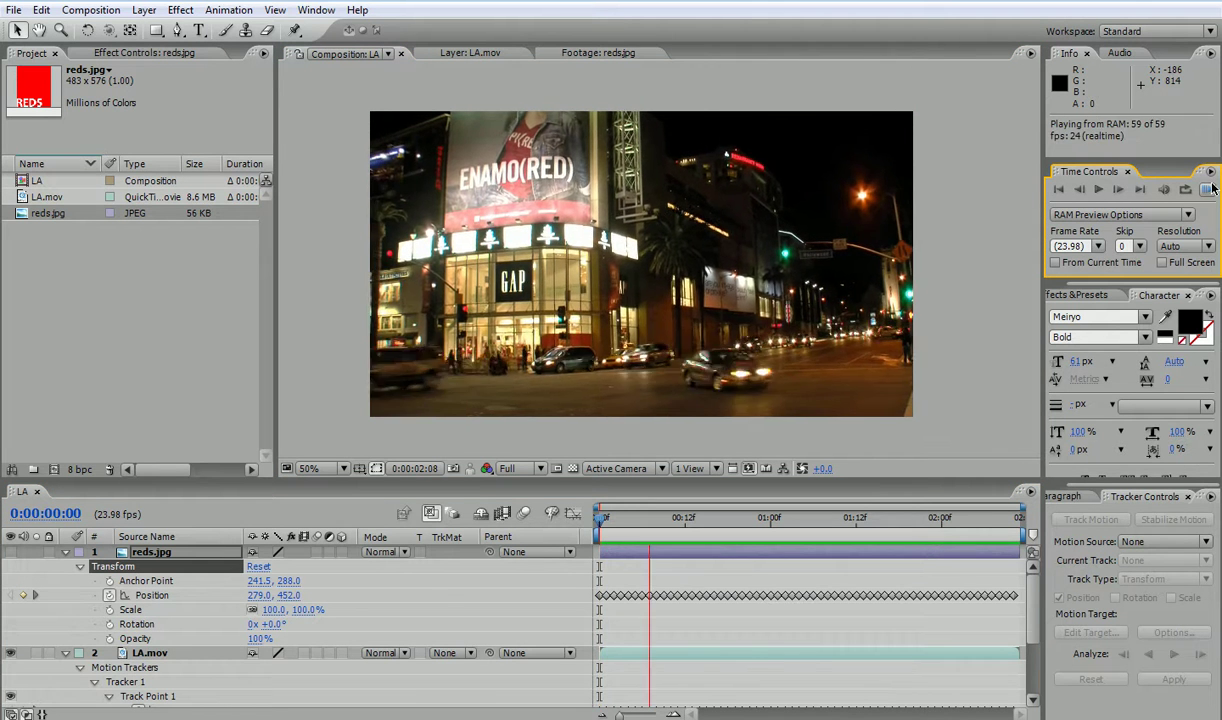
click(1015, 184)
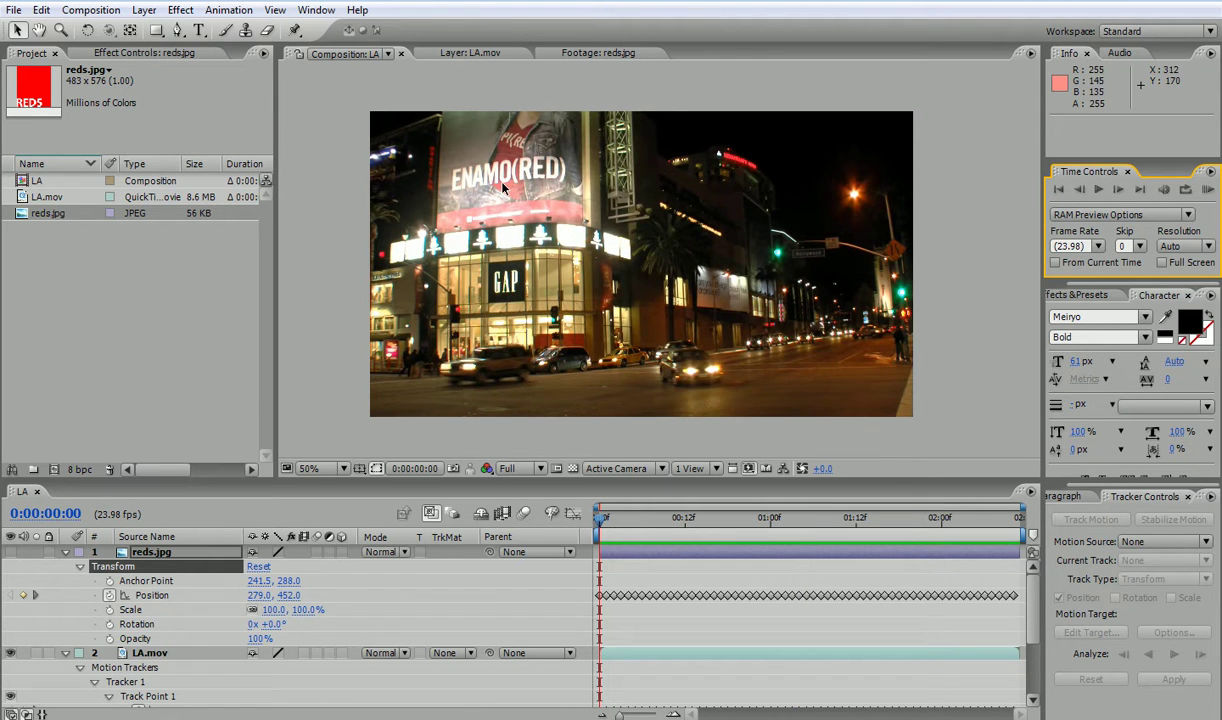
Step: Turn reds.jpg's visibility back on and pan the viewer to frame the REDS square
scroll(502, 187, down, 6)
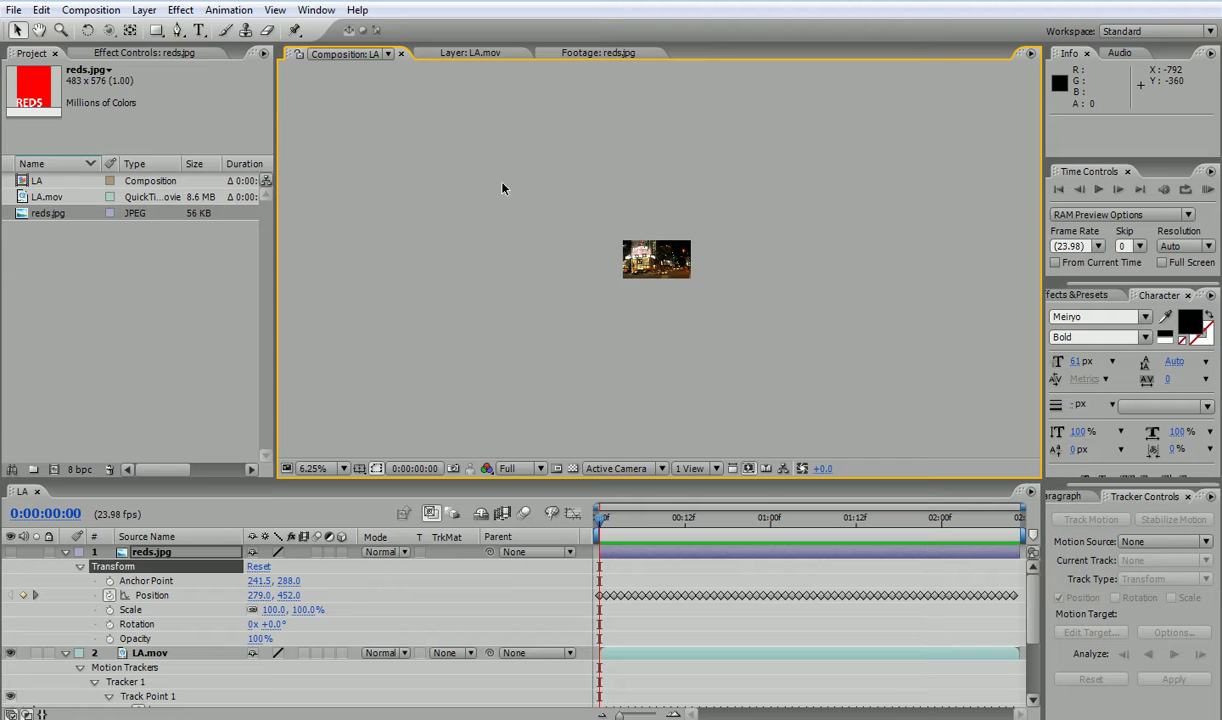
scroll(502, 187, up, 2)
click(162, 562)
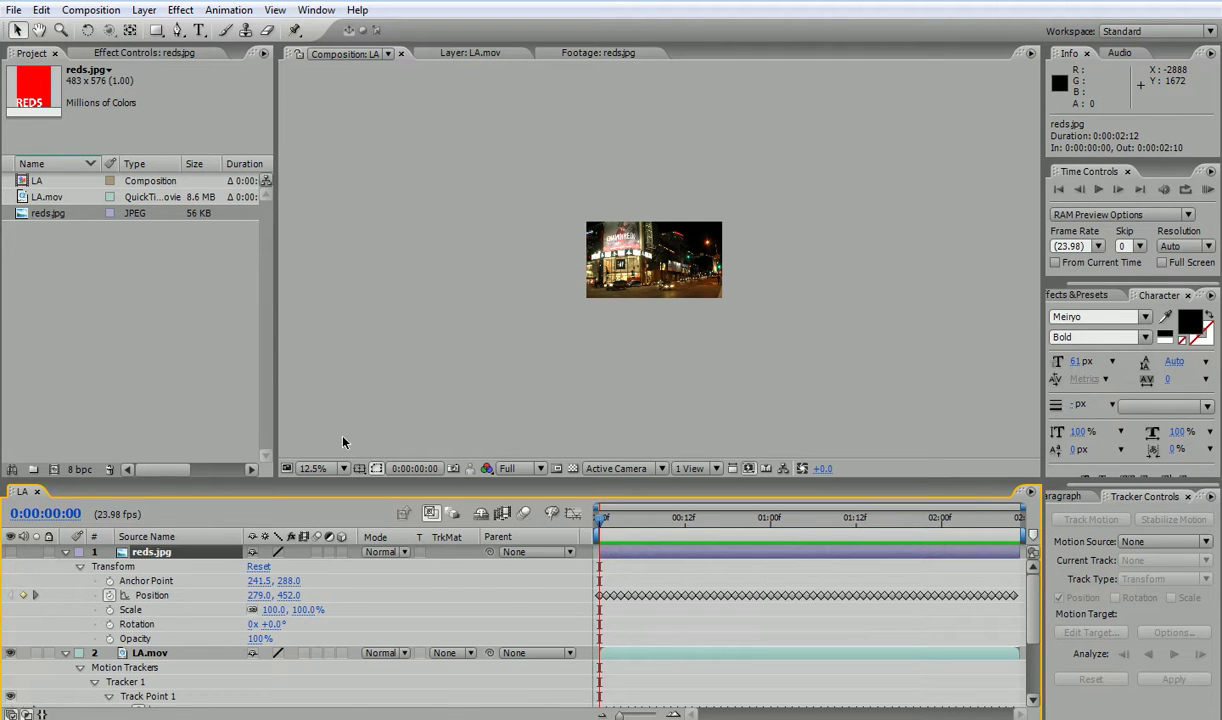
scroll(611, 415, down, 1)
scroll(541, 410, up, 1)
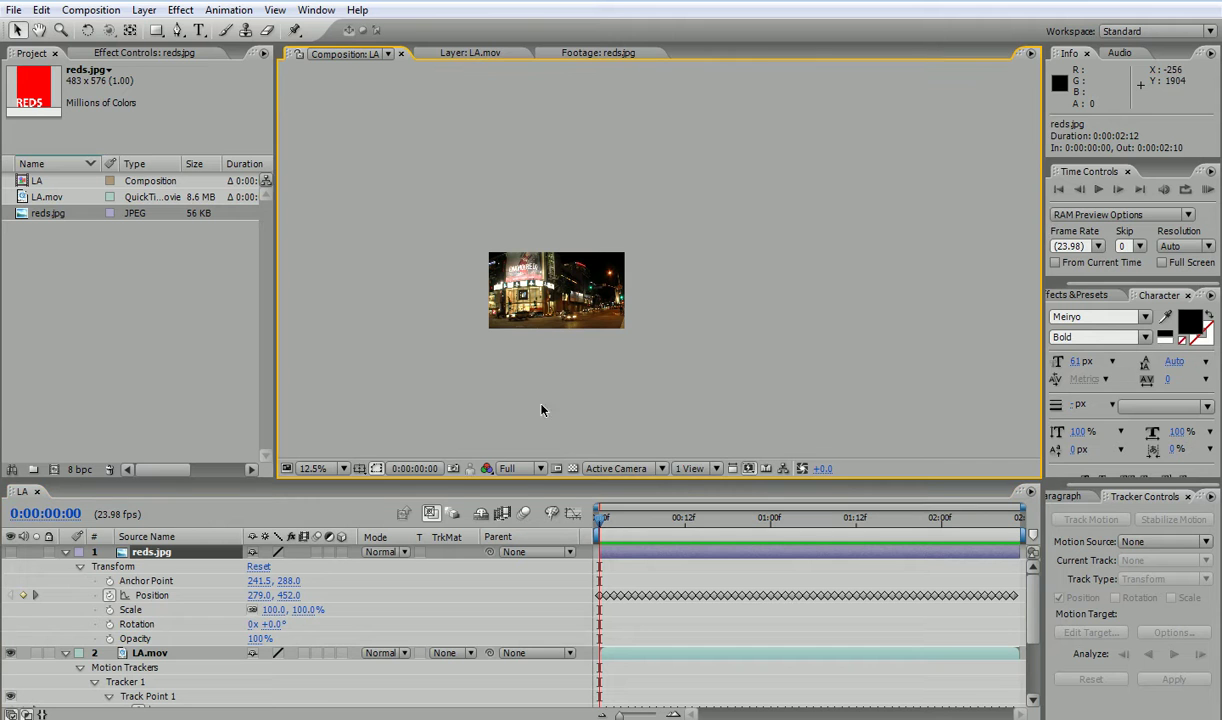
click(11, 552)
scroll(560, 380, up, 4)
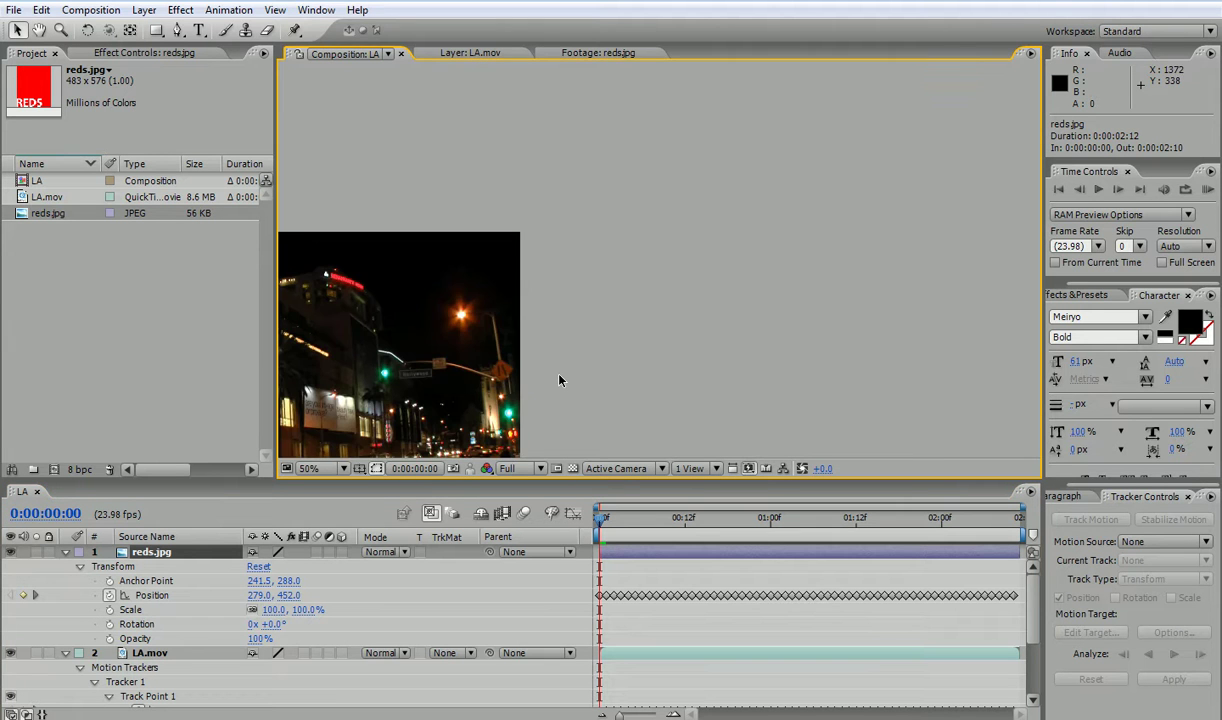
key(h)
drag(559, 377, 822, 180)
Step: RAM Preview the composition to check the motion track, then return to the start
key(v)
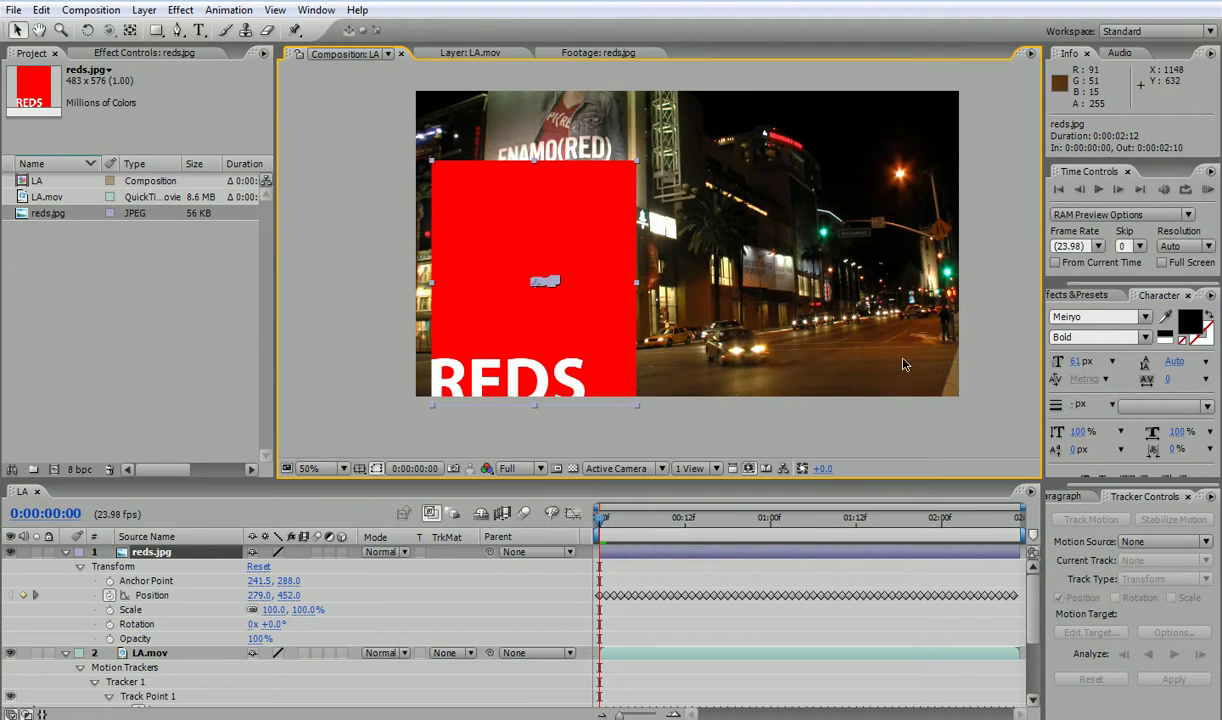
click(1210, 190)
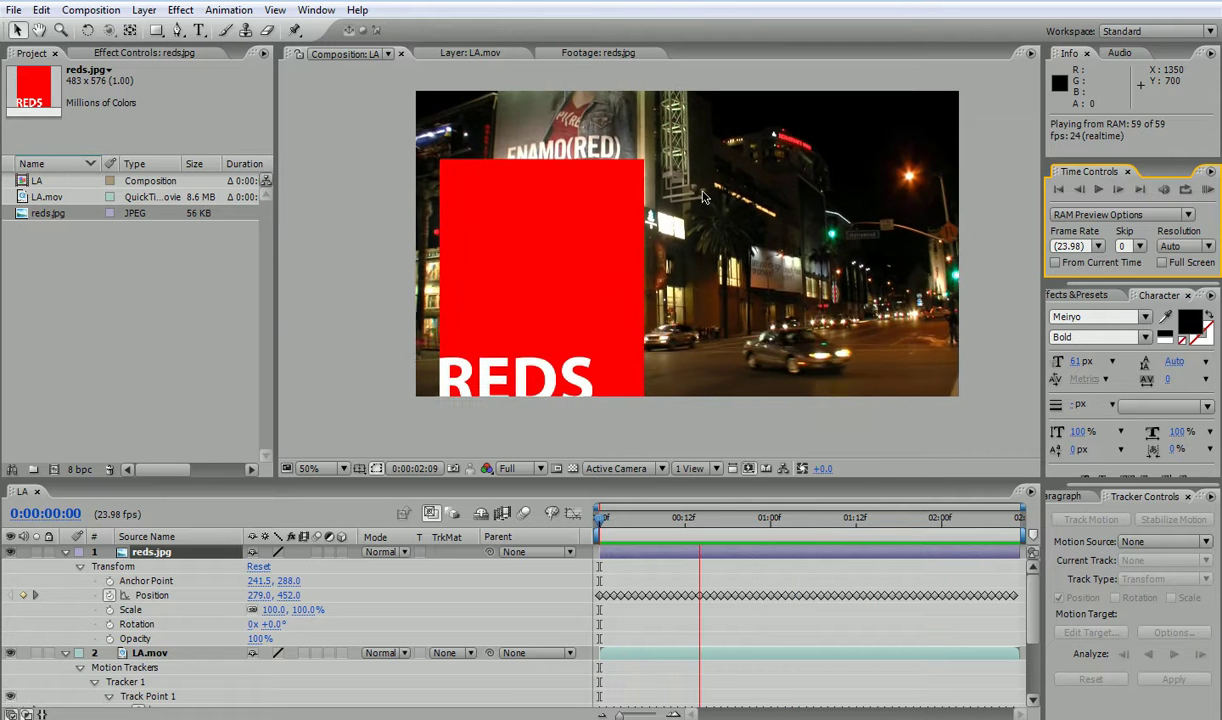
click(1012, 186)
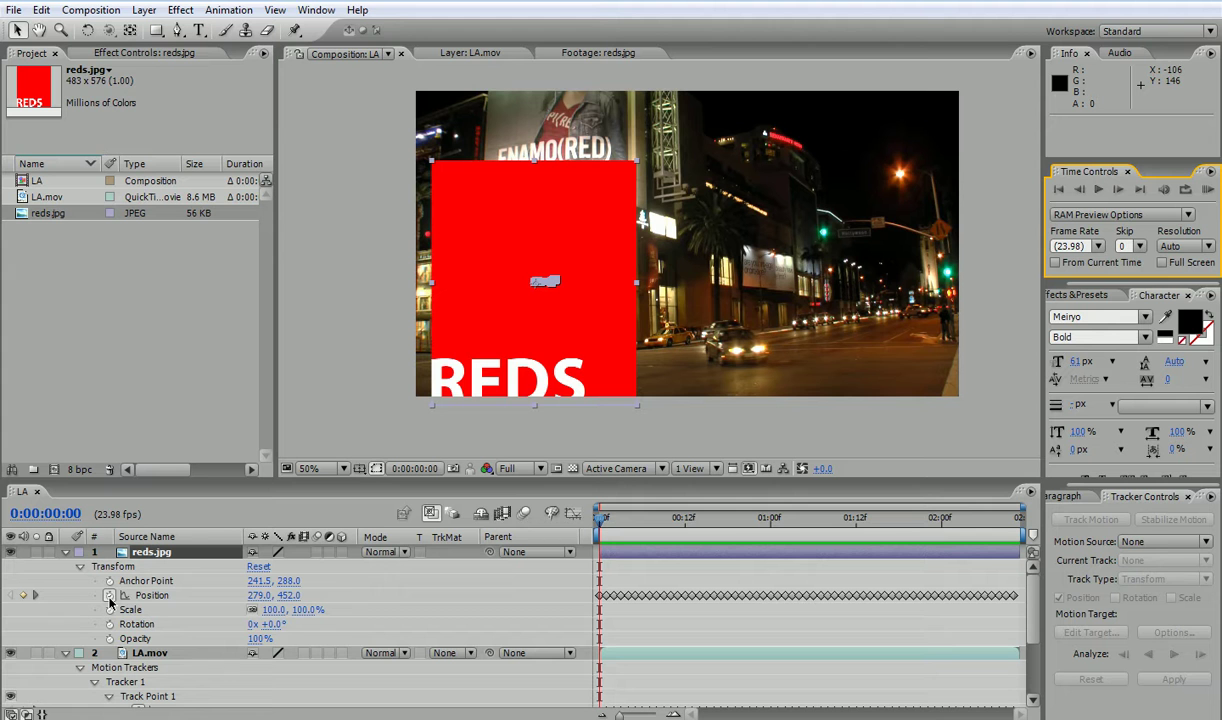
Step: Scale reds.jpg down to 14.7%, zoom to 200% on the GAP sign, and RAM Preview again
drag(634, 161, 901, 265)
scroll(545, 250, up, 4)
key(h)
key(v)
click(1207, 191)
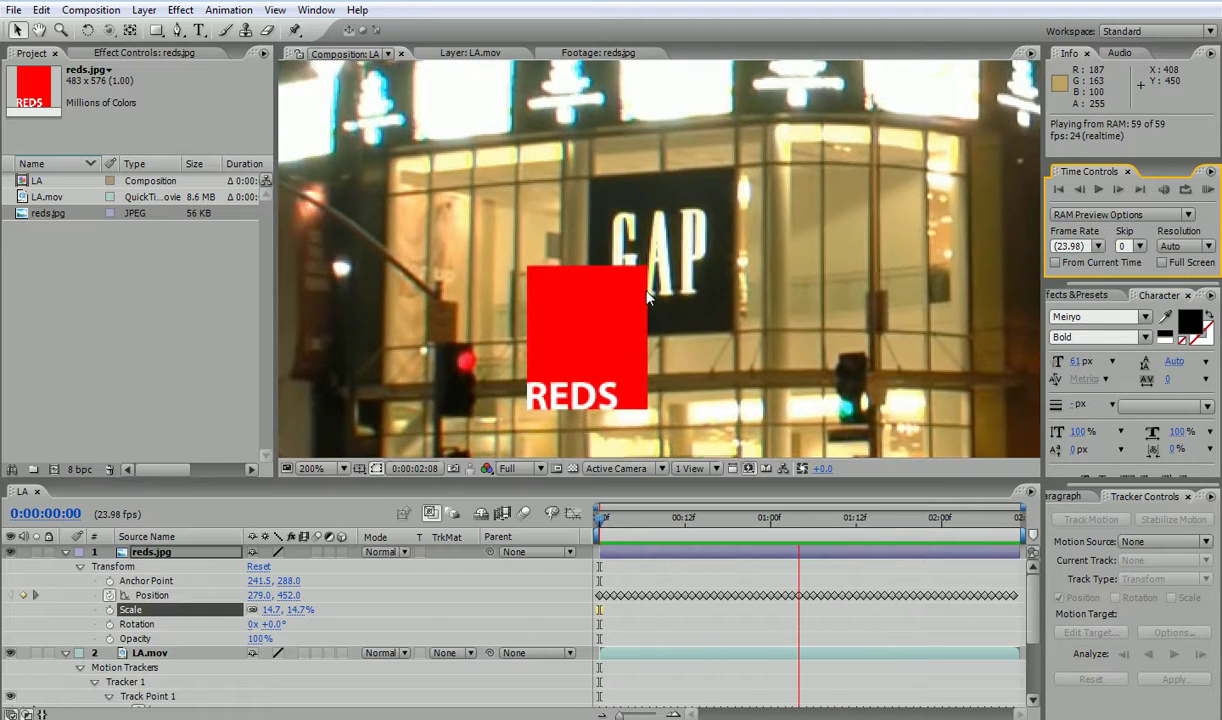
Step: Move reds.jpg's anchor point to 19.5, 606.0, preview, then raise its scale to 20.7%
click(1059, 190)
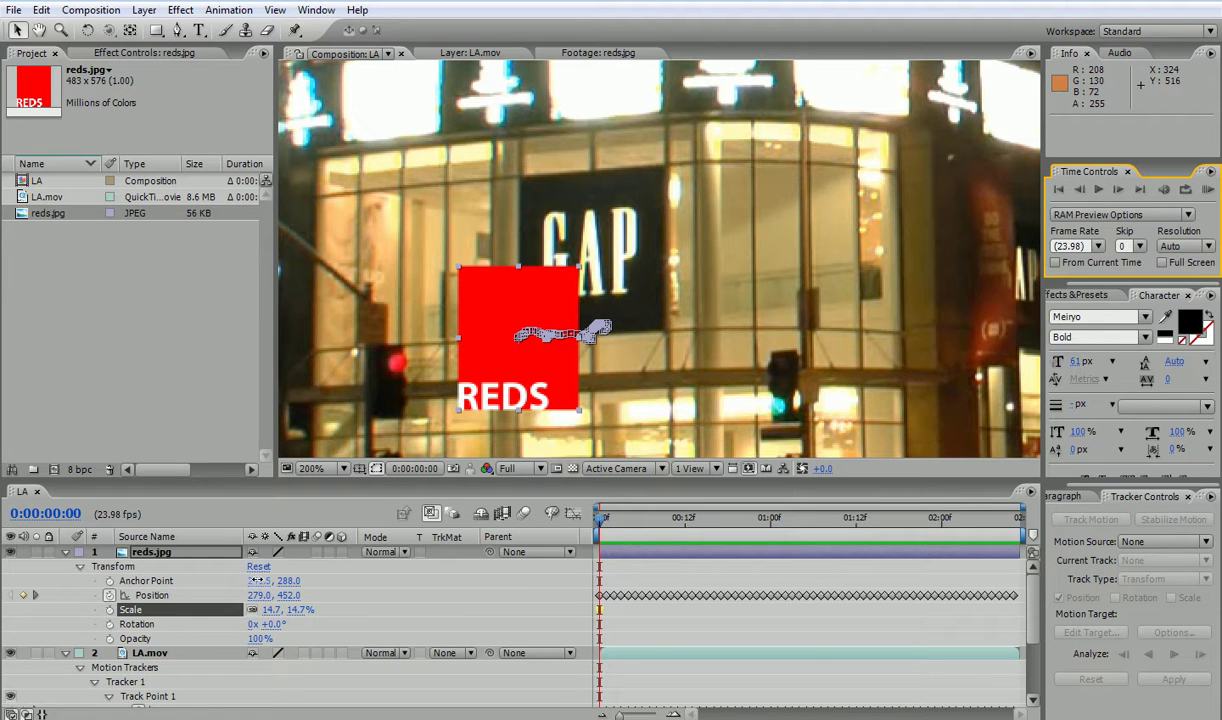
drag(253, 583, 597, 539)
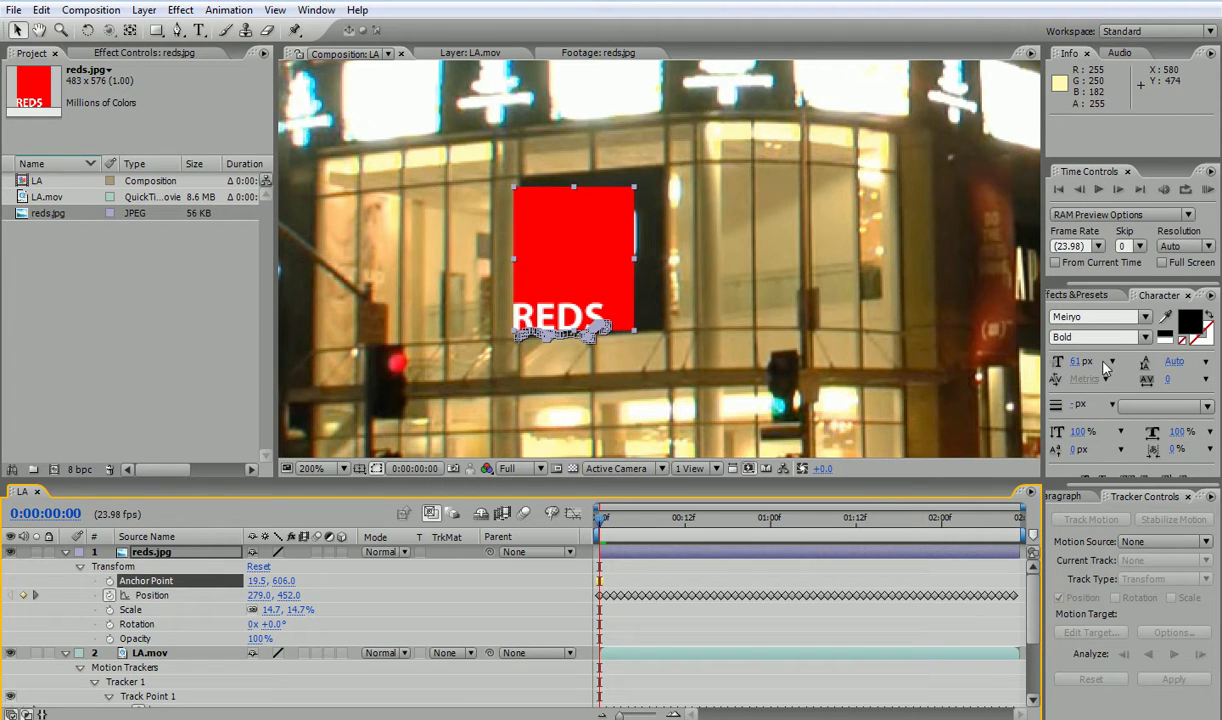
click(1208, 189)
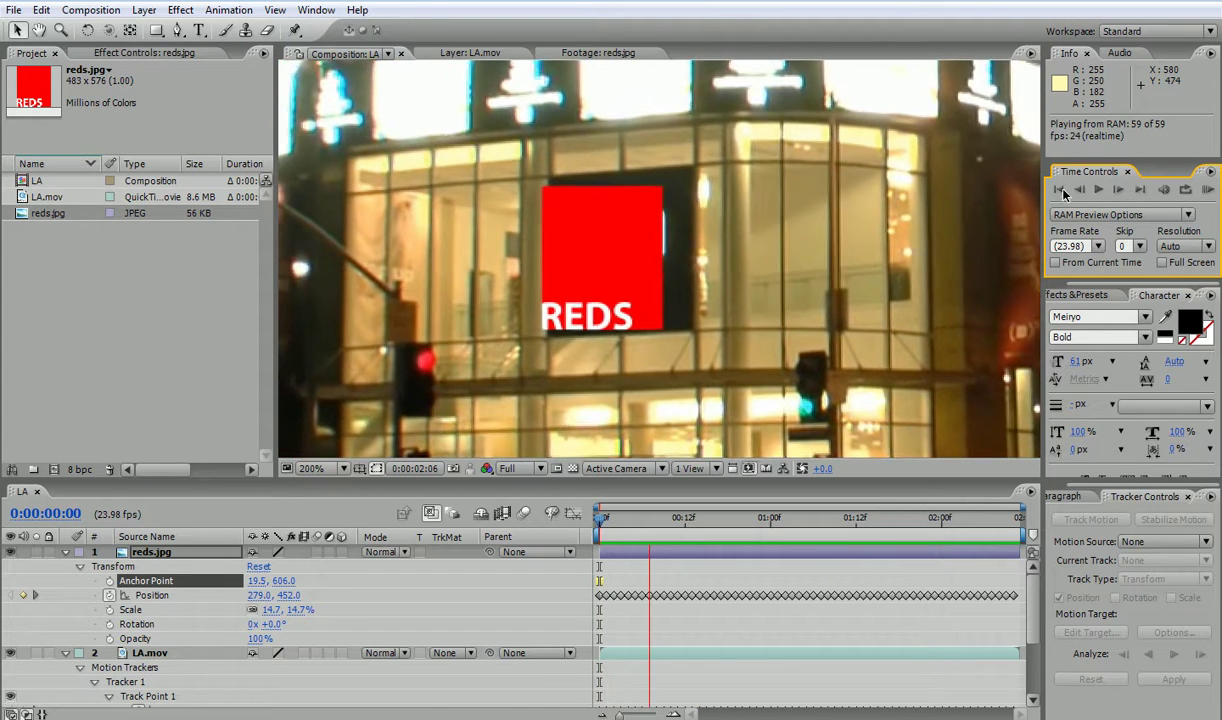
click(1060, 190)
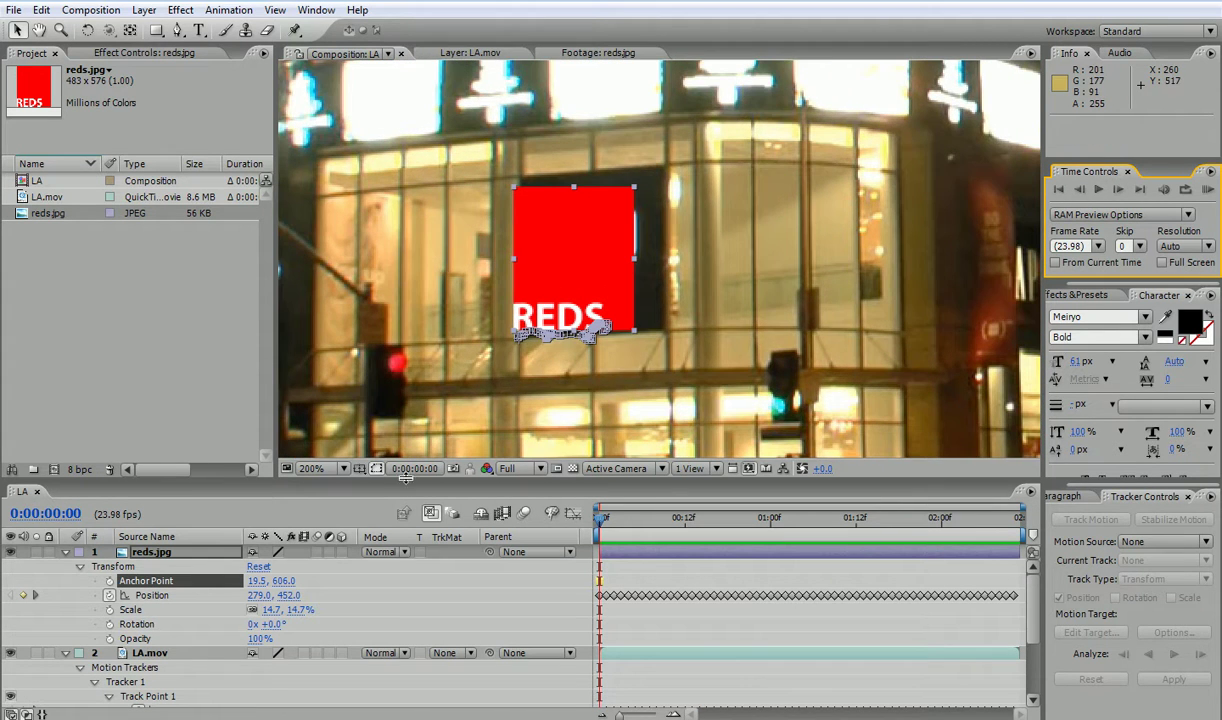
mouse_move(270, 610)
mouse_down()
mouse_move(290, 610)
mouse_move(273, 610)
mouse_up()
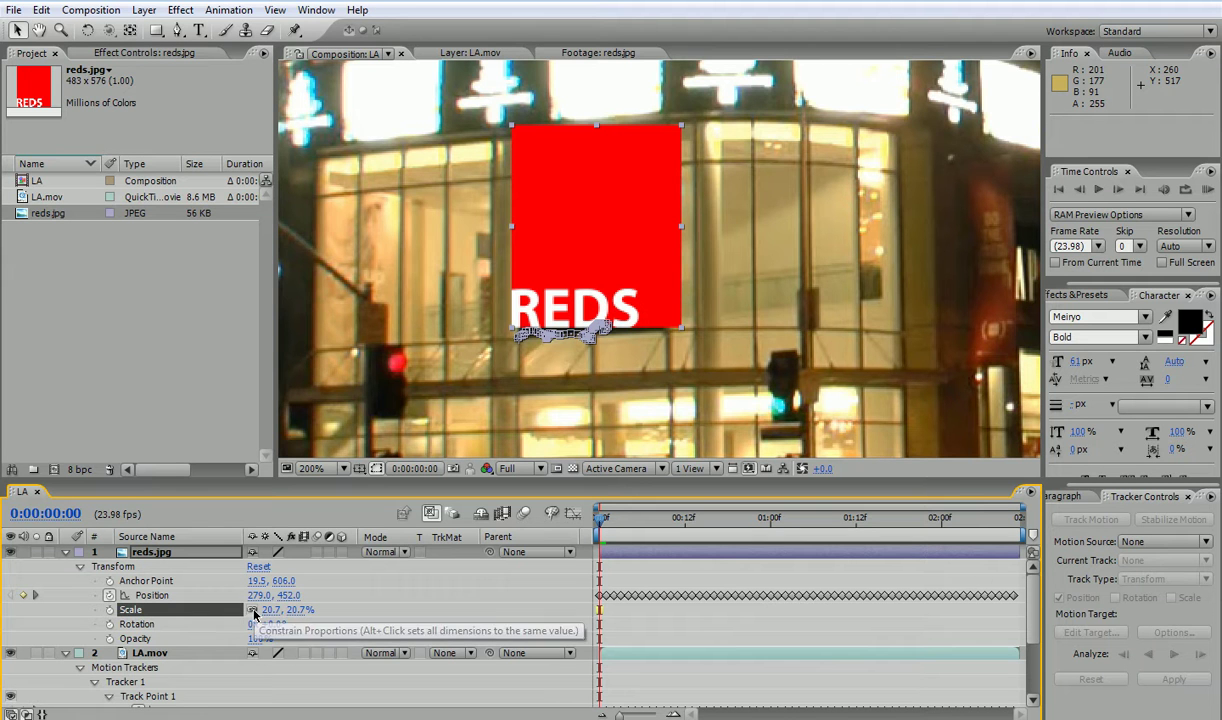
Step: Unlink scale proportions, set reds.jpg to 20.7% × 16.7%, preview, and zoom to 400% on it
click(253, 611)
drag(292, 610, 289, 610)
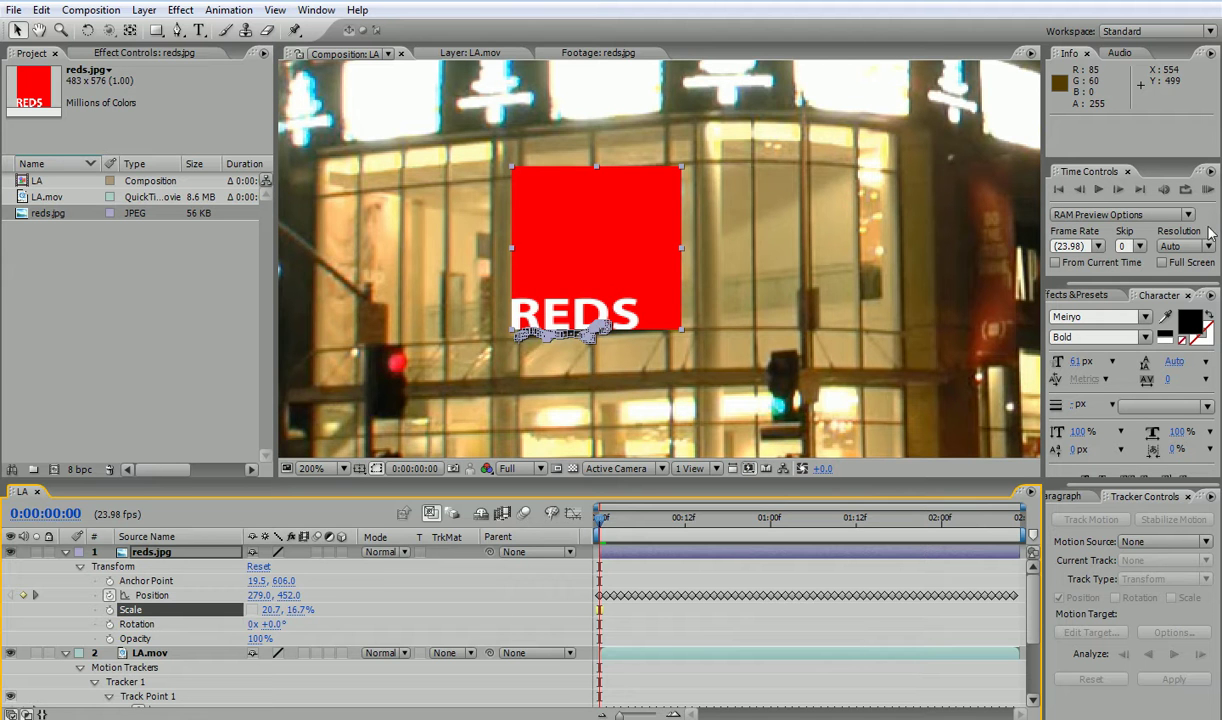
click(1208, 190)
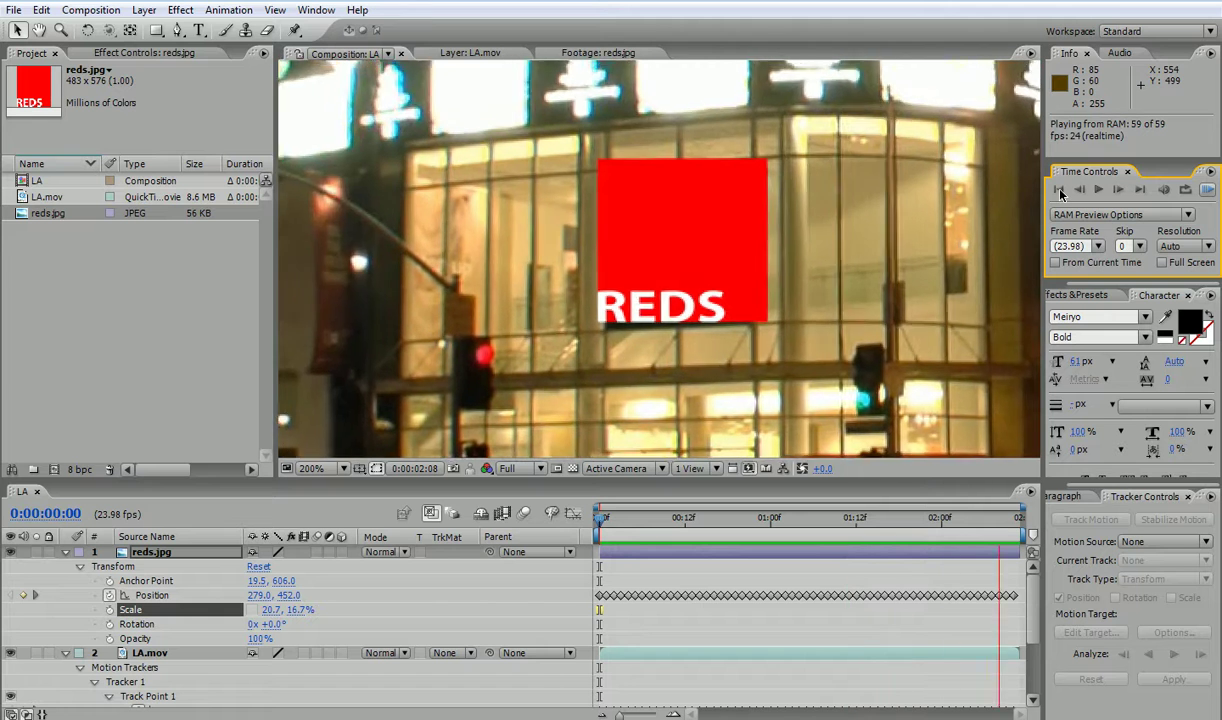
click(1060, 191)
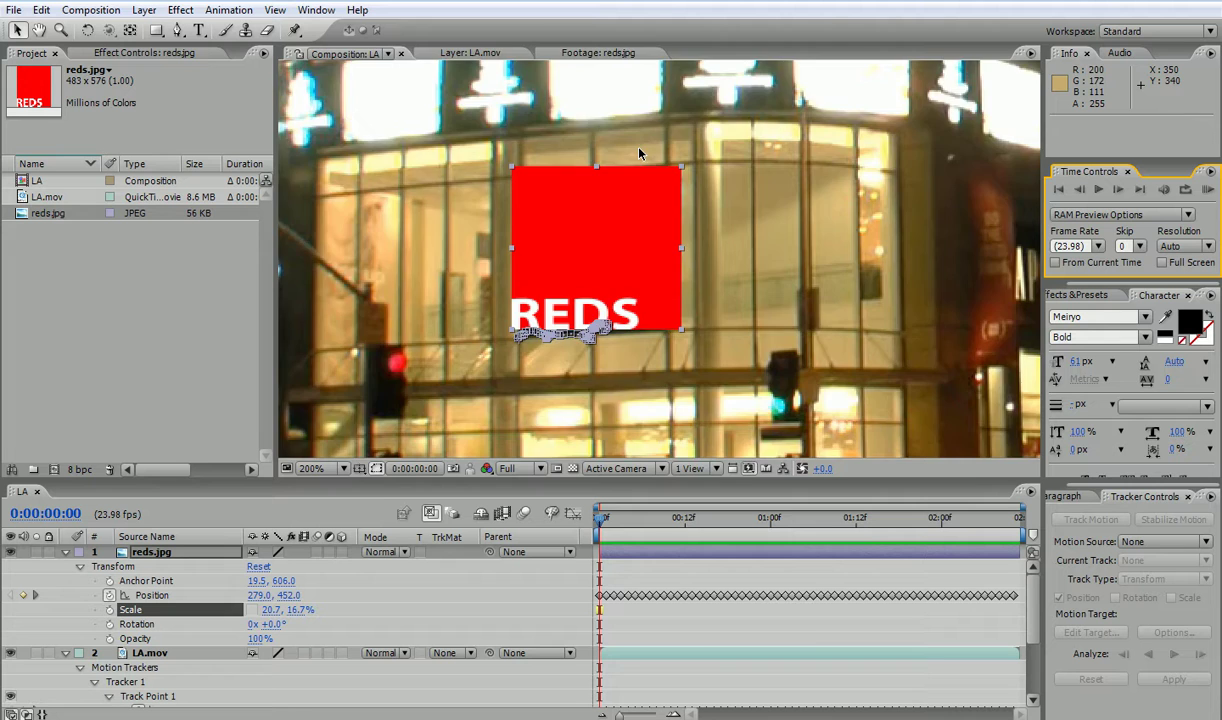
key(period)
key(h)
drag(617, 199, 646, 240)
key(v)
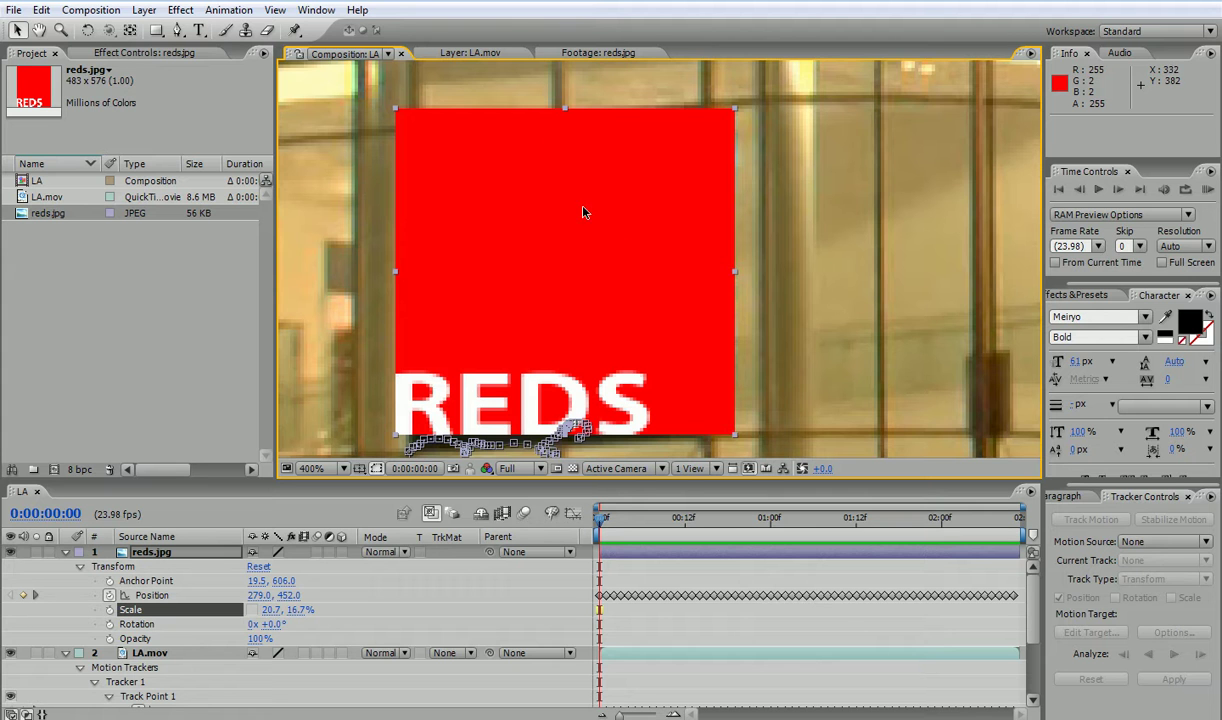
Step: Apply Effect > Distort > Corner Pin to the reds.jpg layer
click(180, 10)
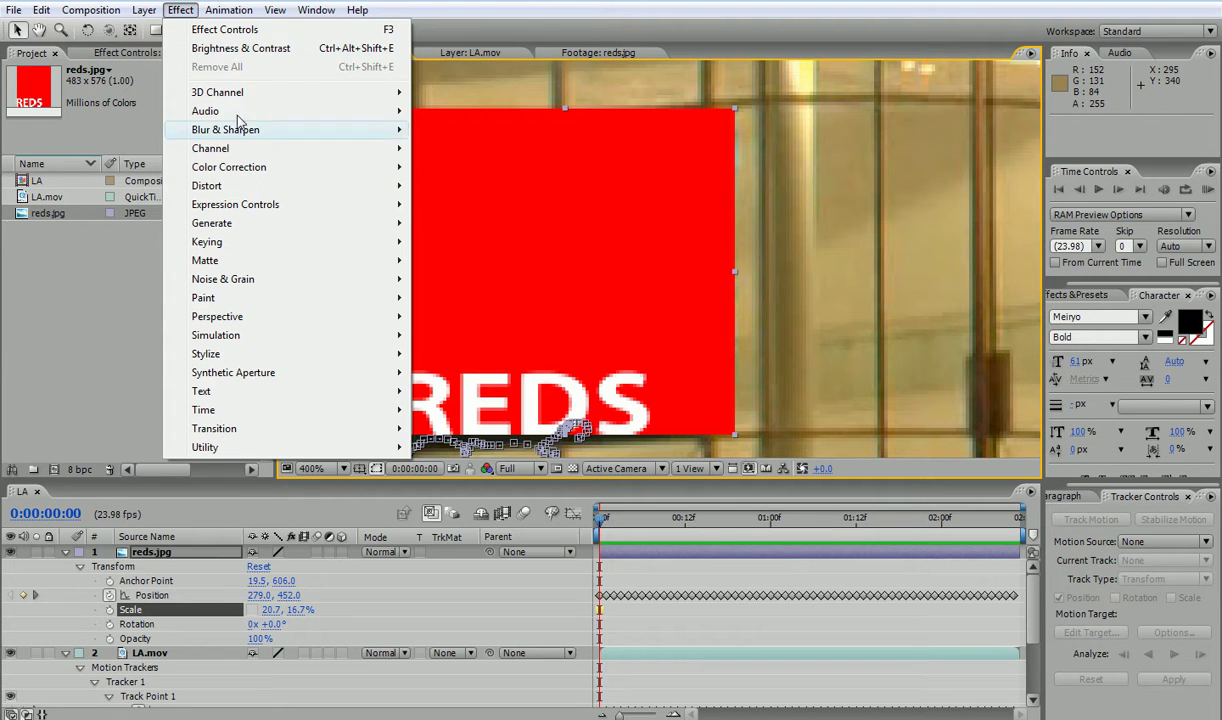
mouse_move(300, 186)
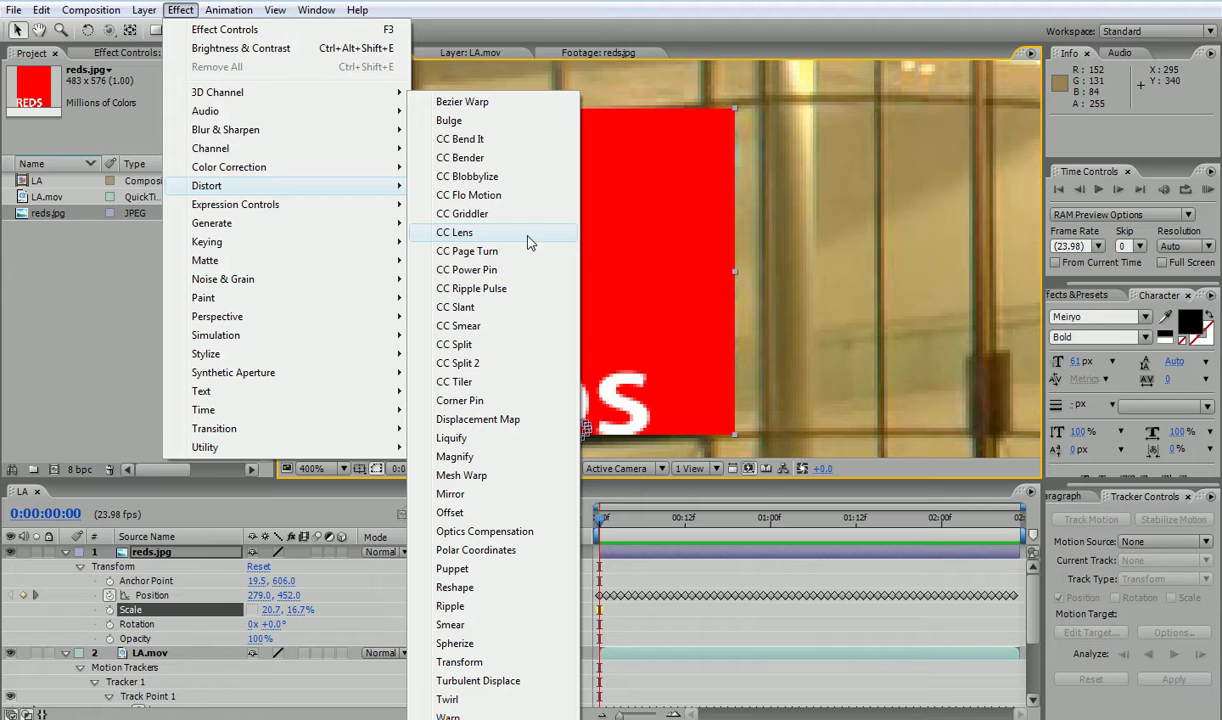
click(519, 410)
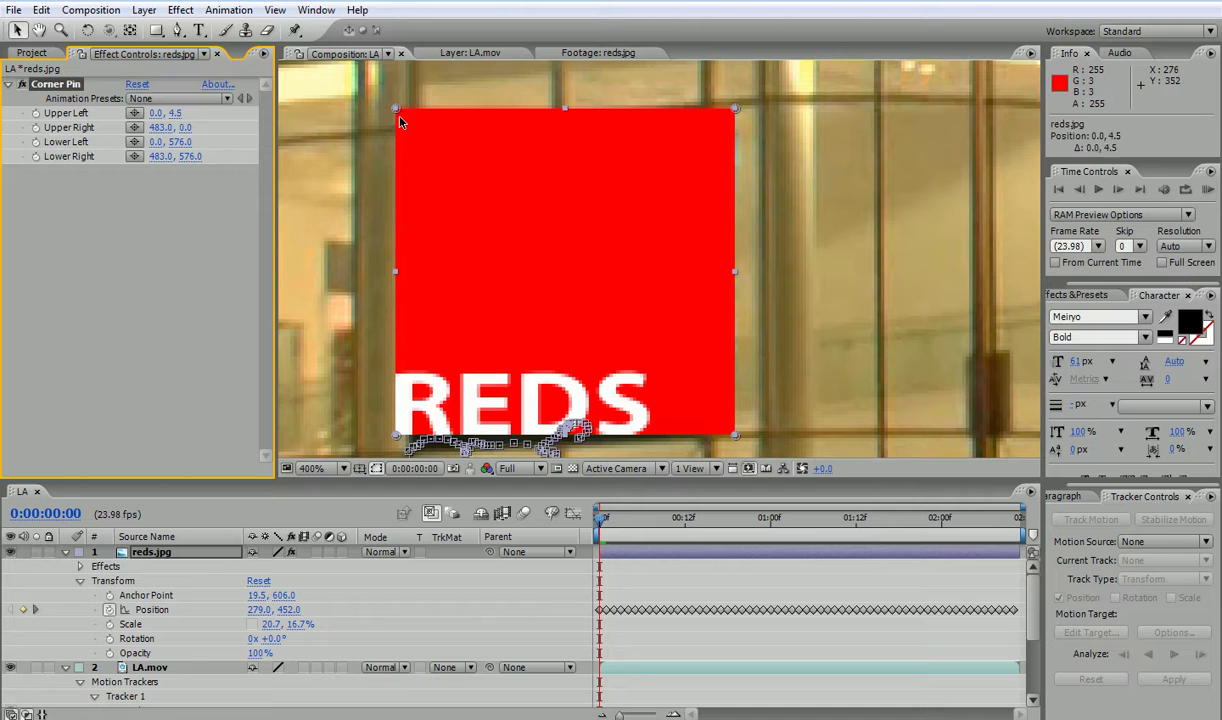
Step: Drag the four Corner Pin handles inward to match the GAP sign's perspective, then zoom out
mouse_move(399, 121)
mouse_down()
mouse_move(421, 163)
mouse_move(413, 136)
mouse_up()
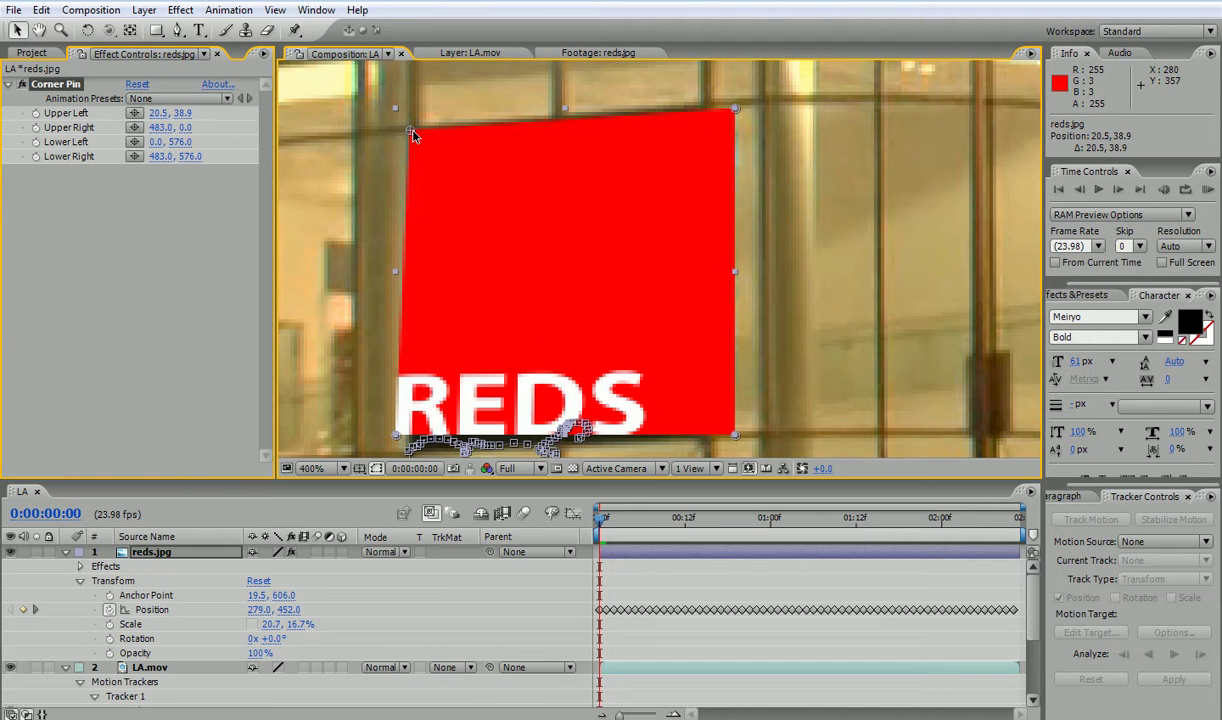
drag(737, 115, 702, 106)
drag(740, 437, 704, 436)
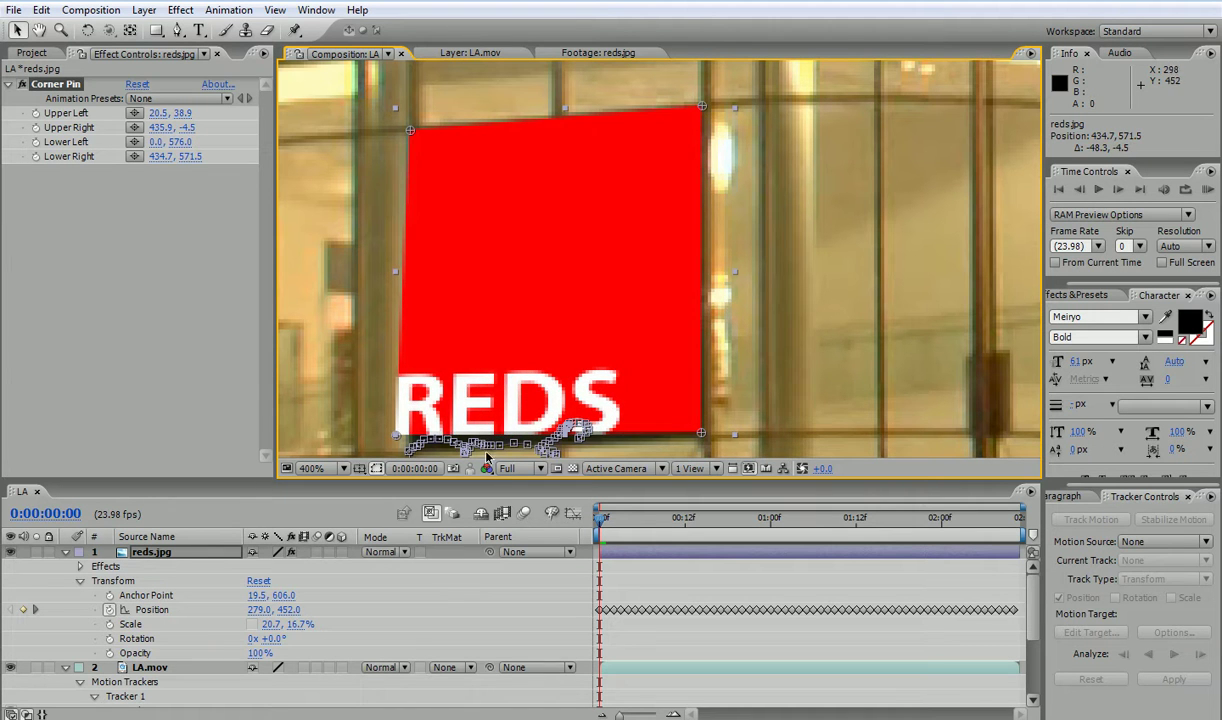
drag(409, 444, 418, 452)
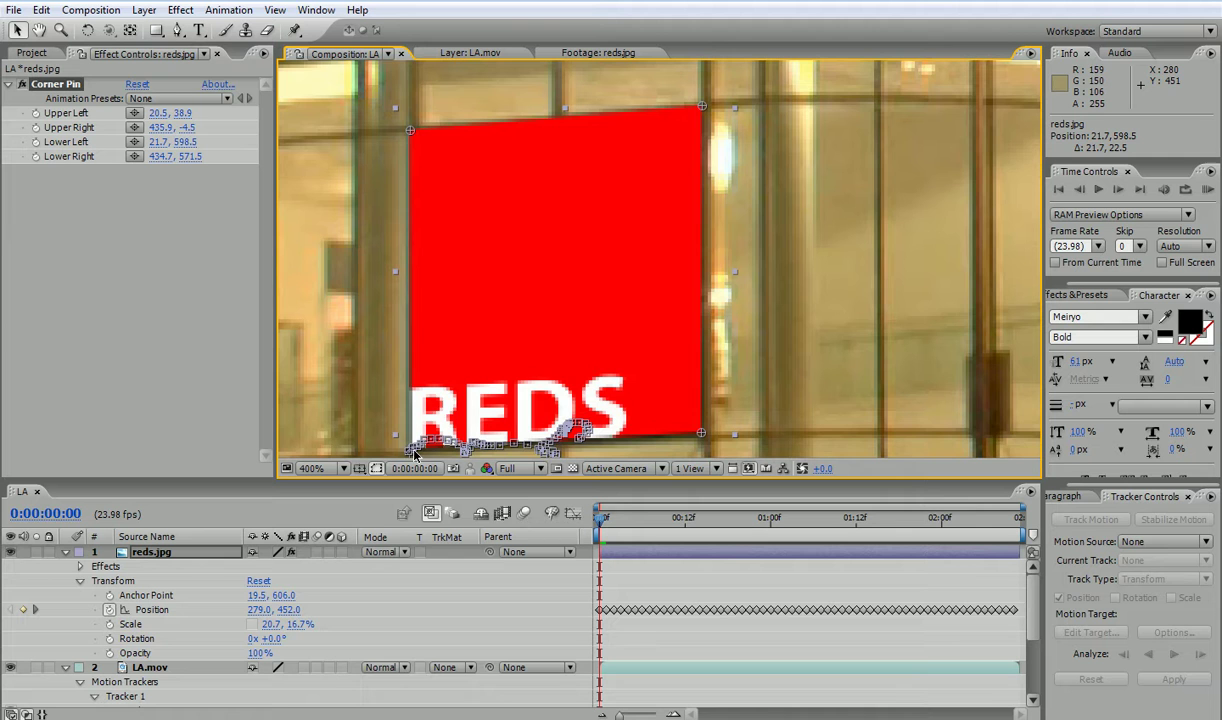
key(comma)
key(comma)
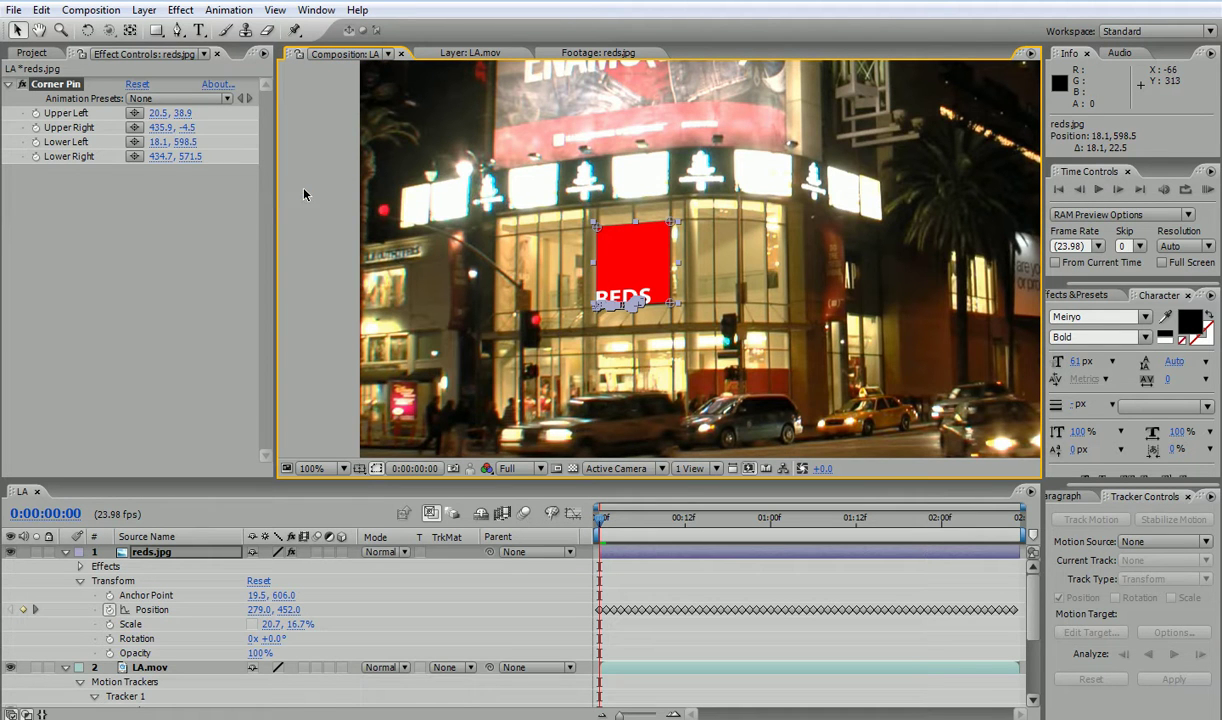
click(341, 190)
click(1209, 190)
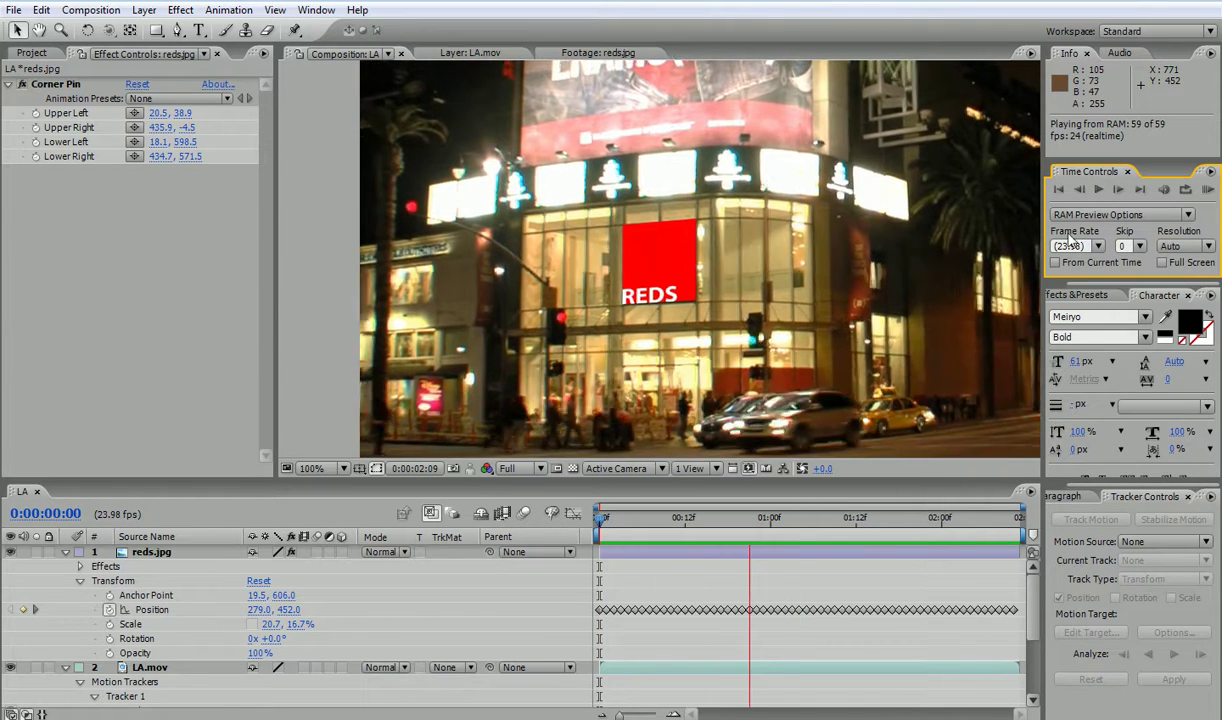
key(space)
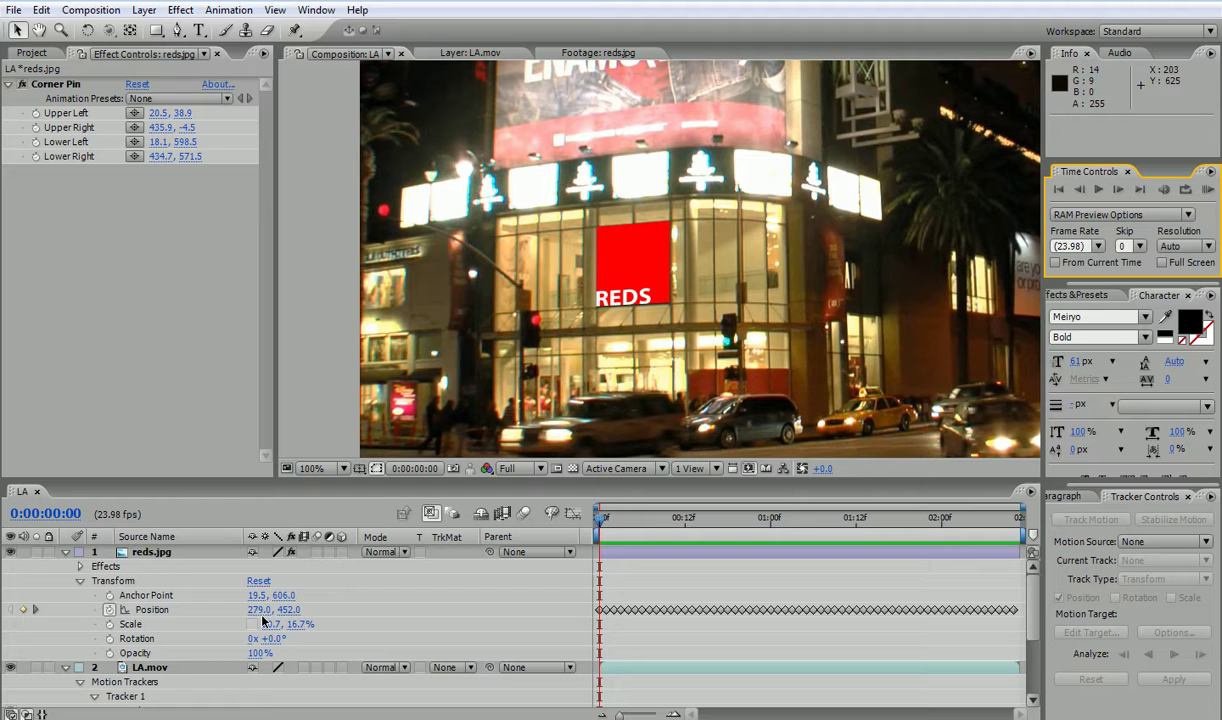
Step: Set reds.jpg's horizontal scale to 21.3%, keeping 16.7% height, then deselect and RAM Preview
drag(271, 624, 270, 630)
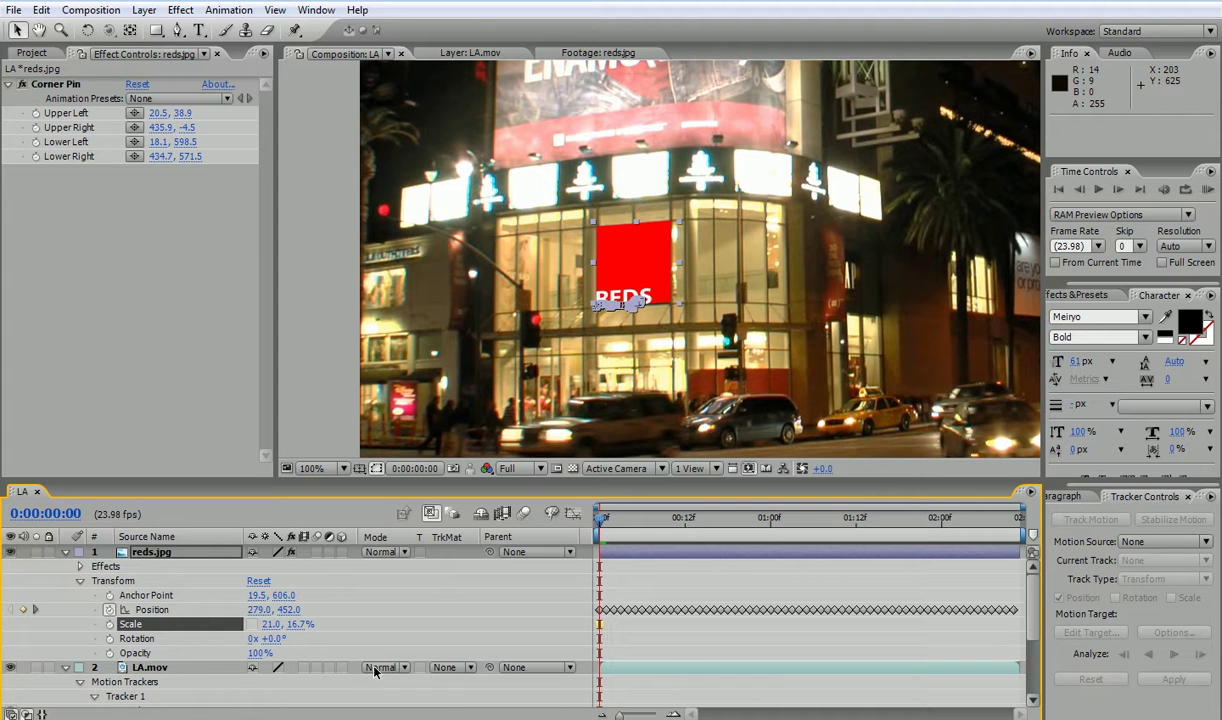
key(Return)
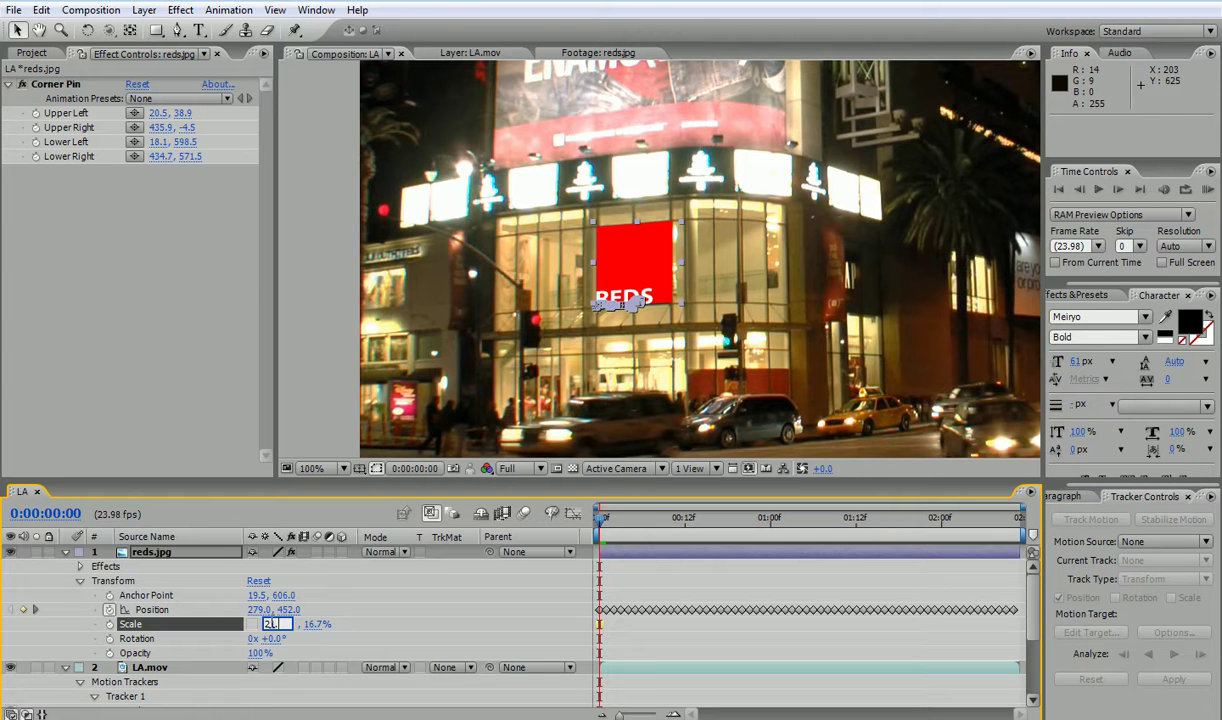
click(311, 130)
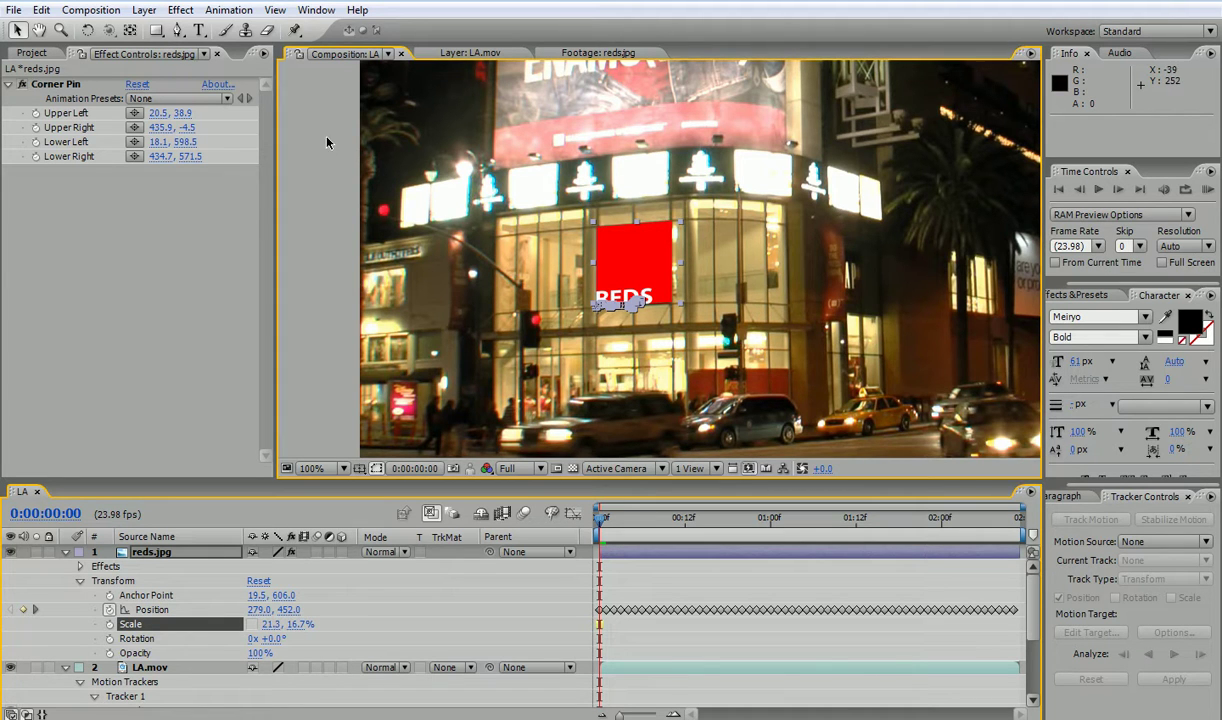
click(1207, 192)
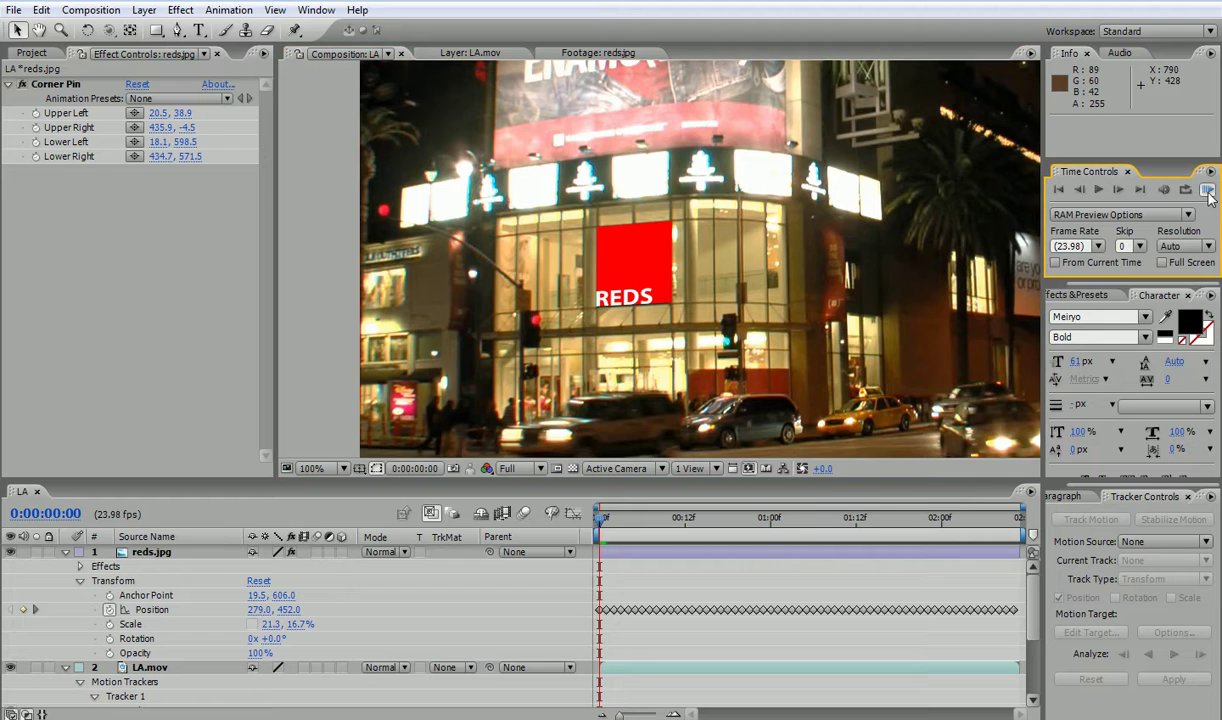